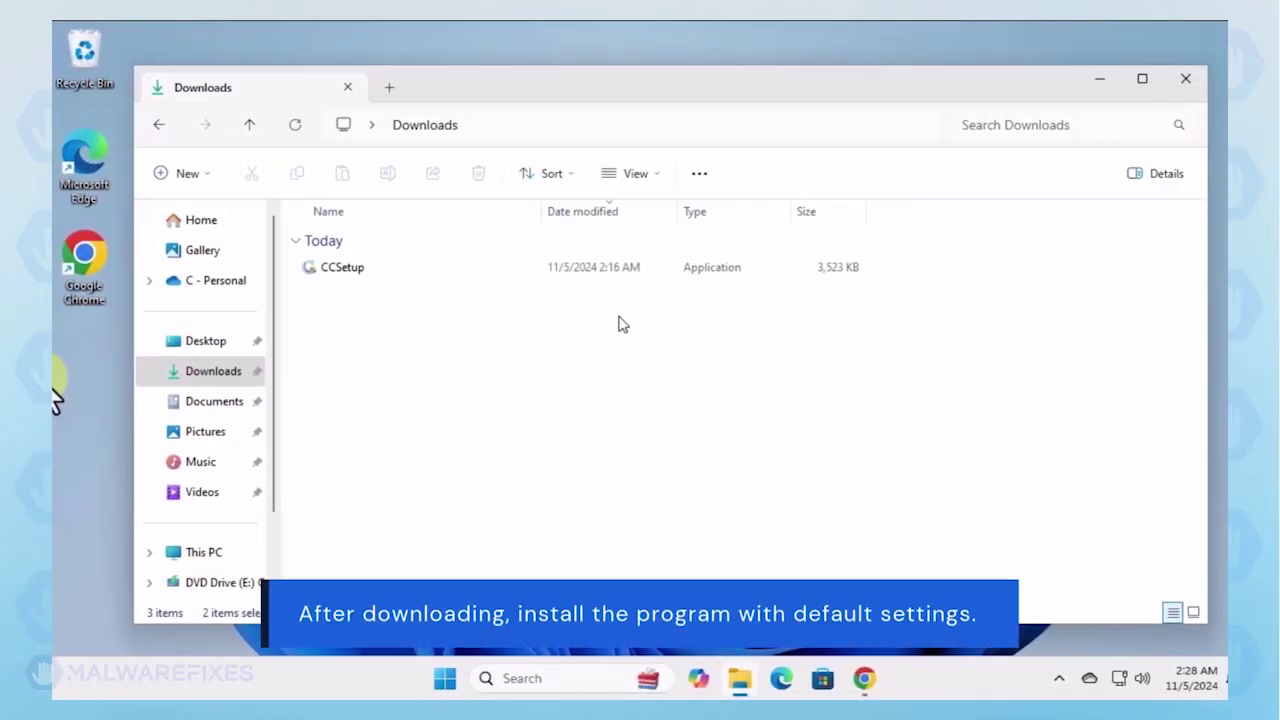
Install Combo Cleaner from the downloaded CCSetup file, allowing it to make changes and keeping the default settings.
click(350, 272)
double_click(350, 272)
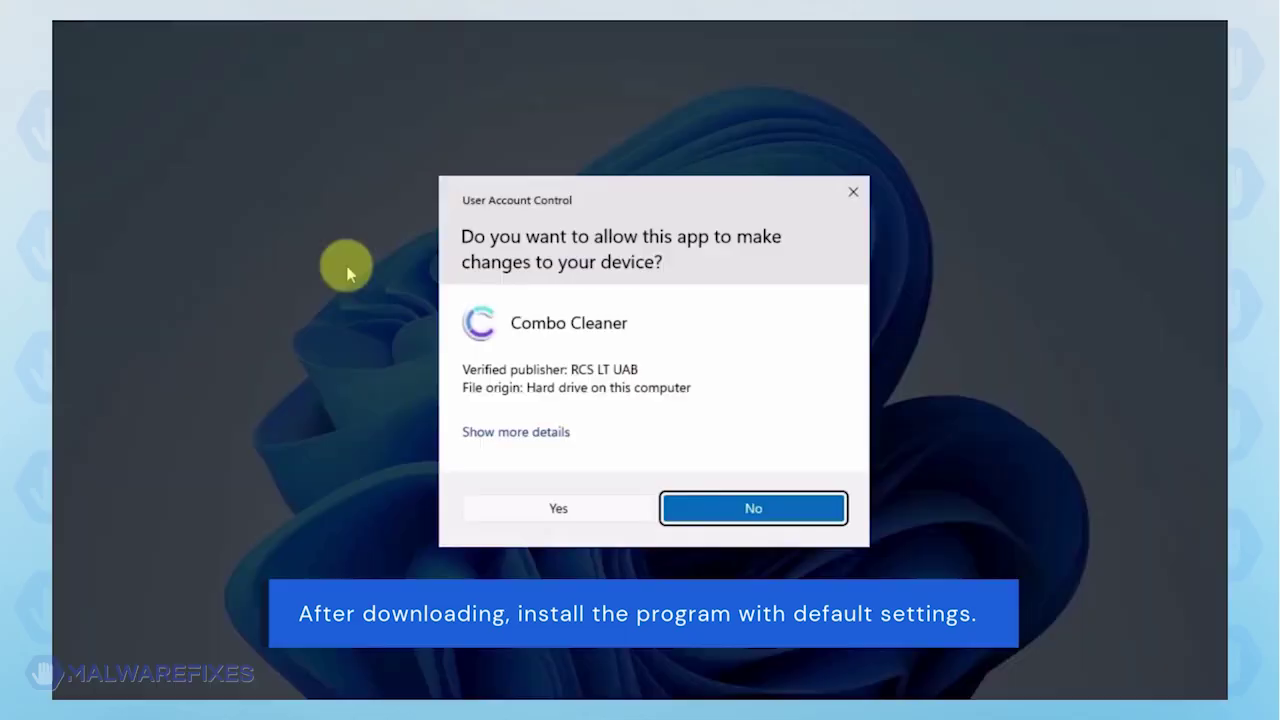
click(556, 510)
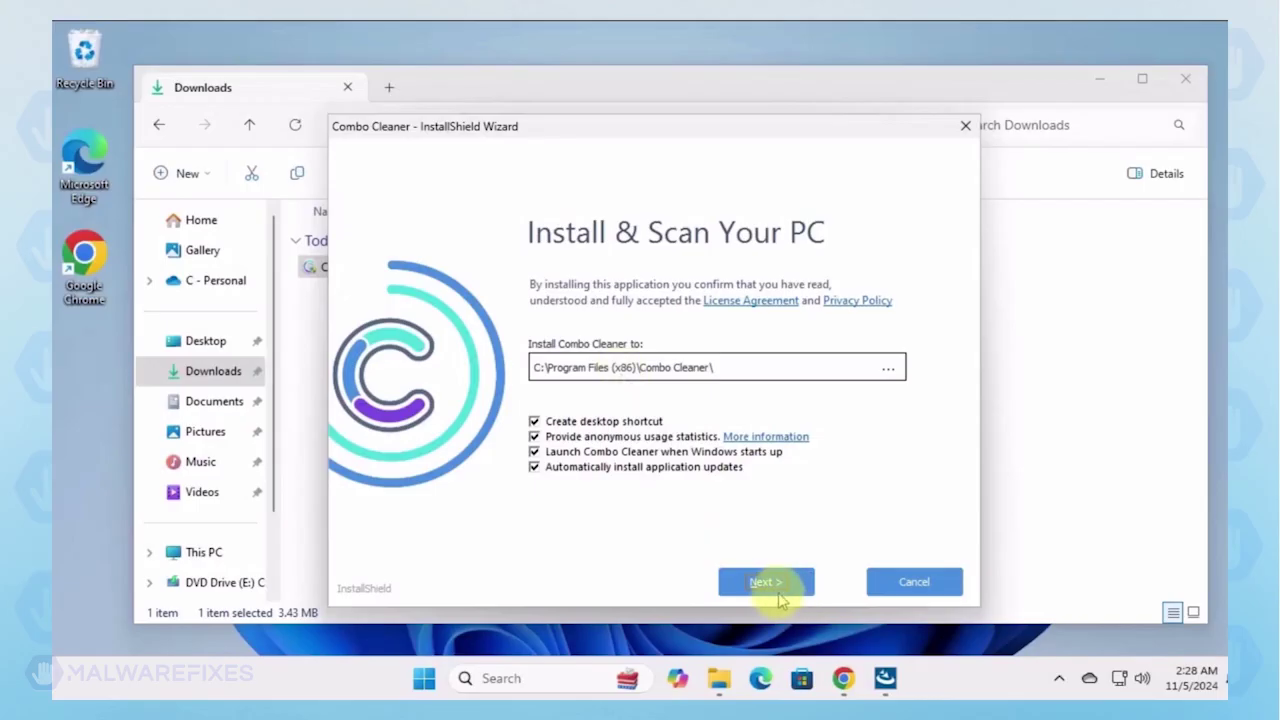
click(766, 582)
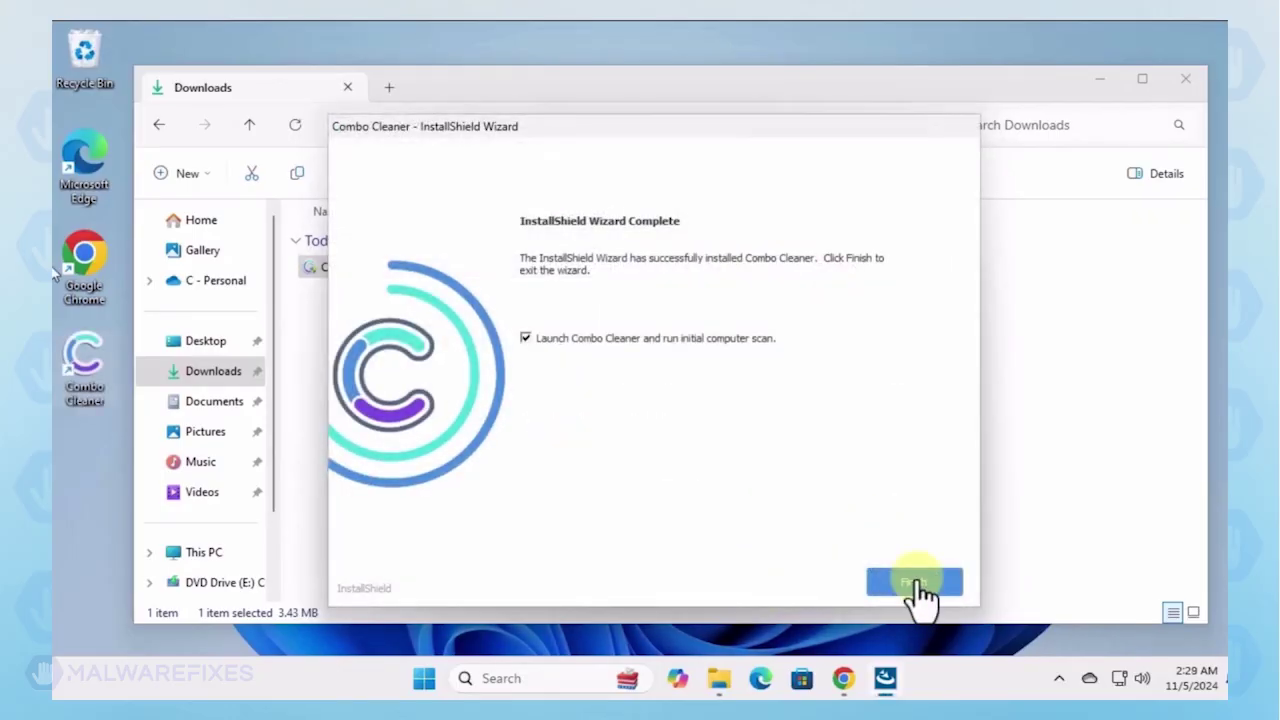
Finish the setup with the initial computer scan enabled and remove all the threats it detects.
click(914, 583)
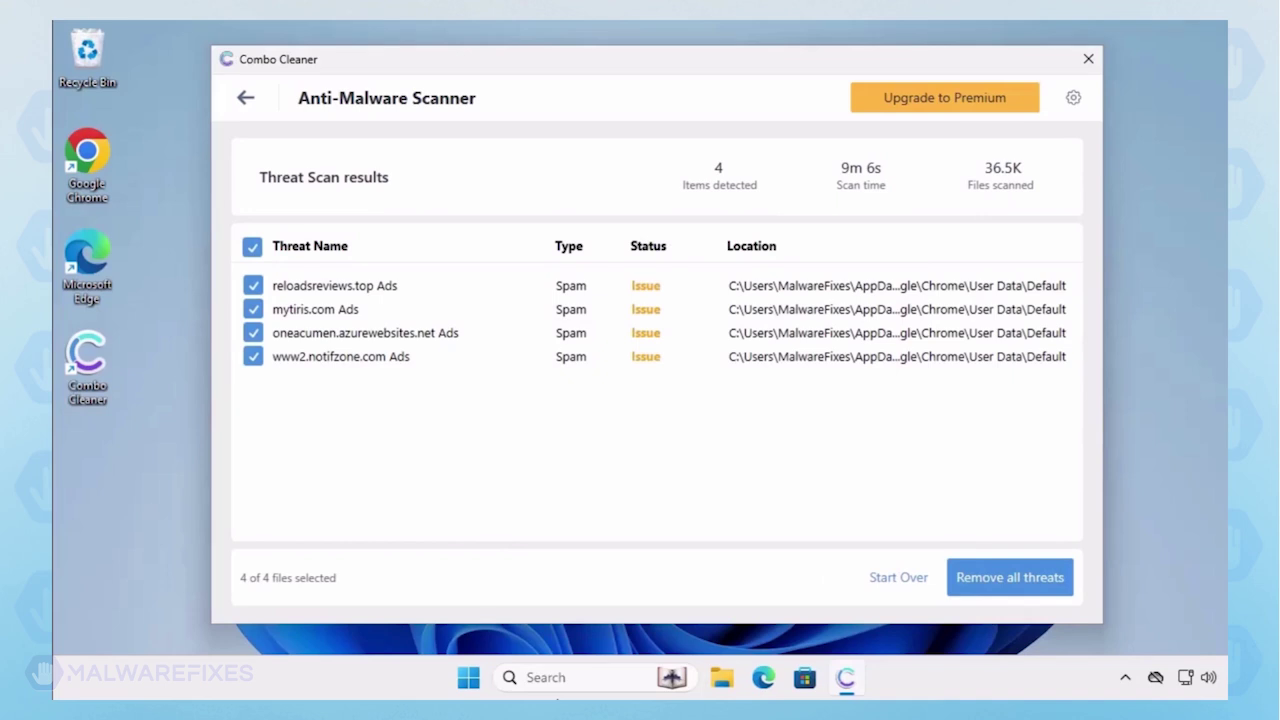
click(998, 577)
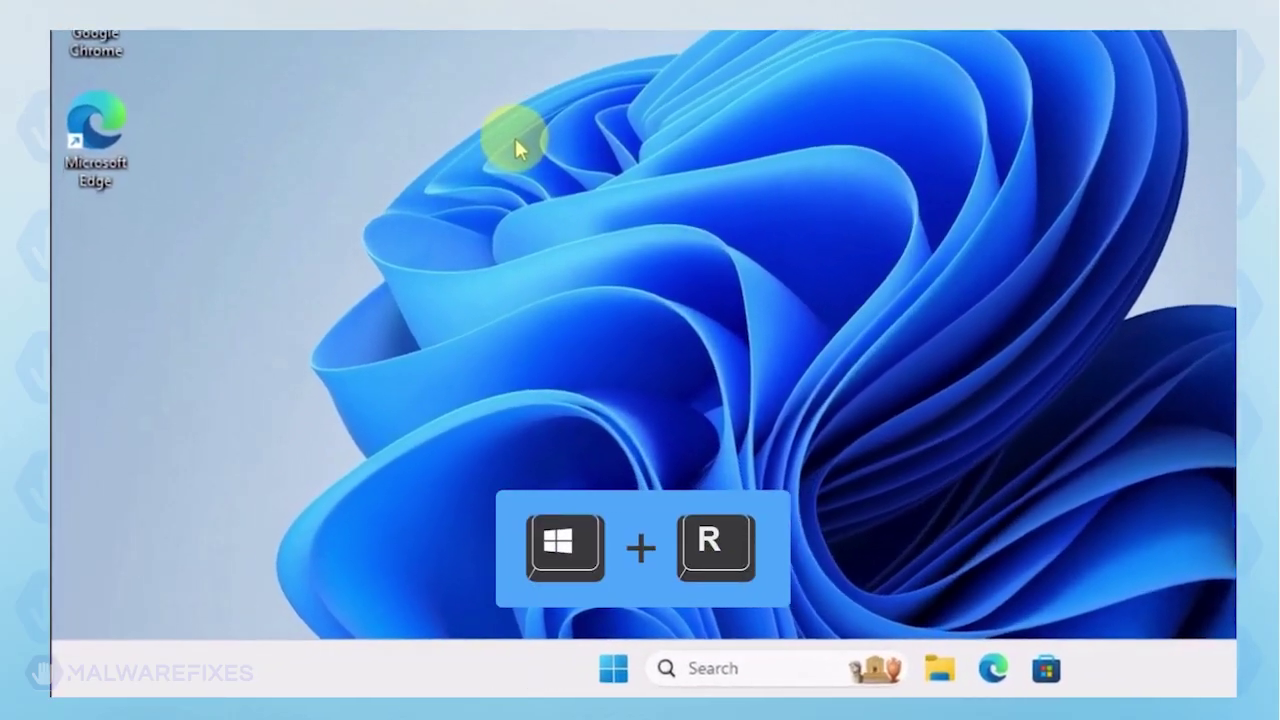
Open System Configuration by running msconfig.
key(super+r)
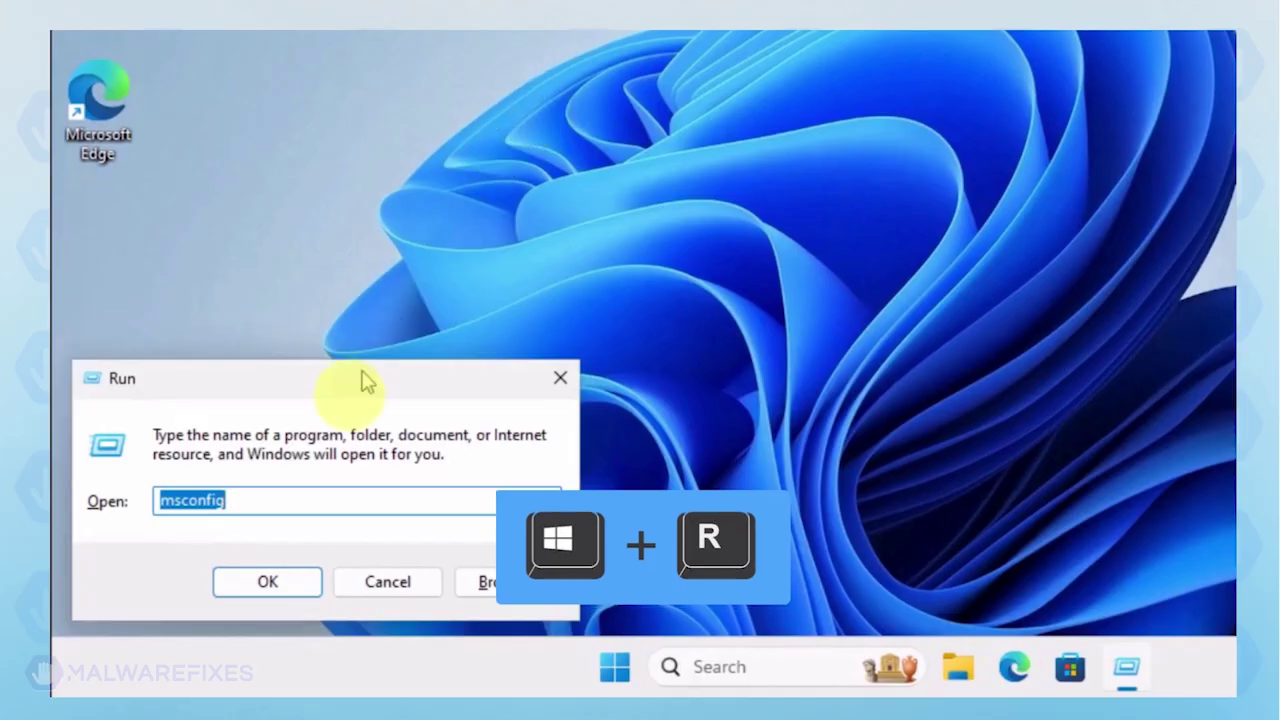
click(300, 505)
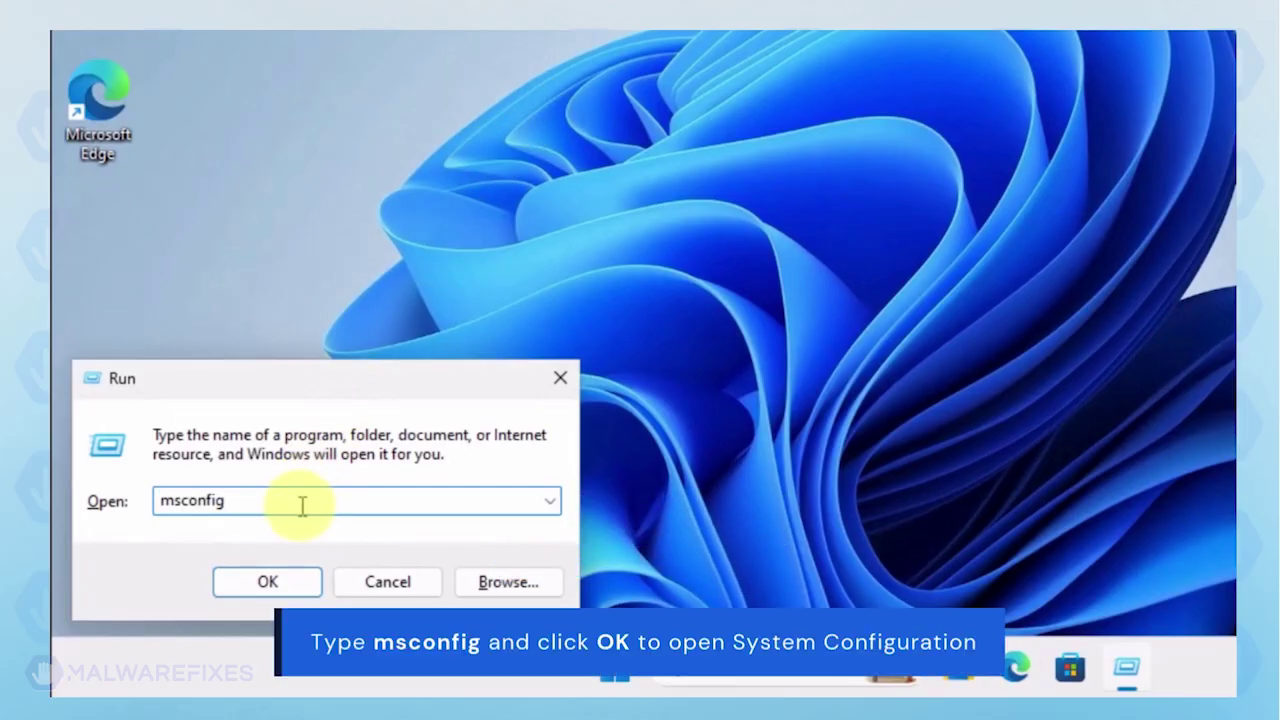
click(290, 590)
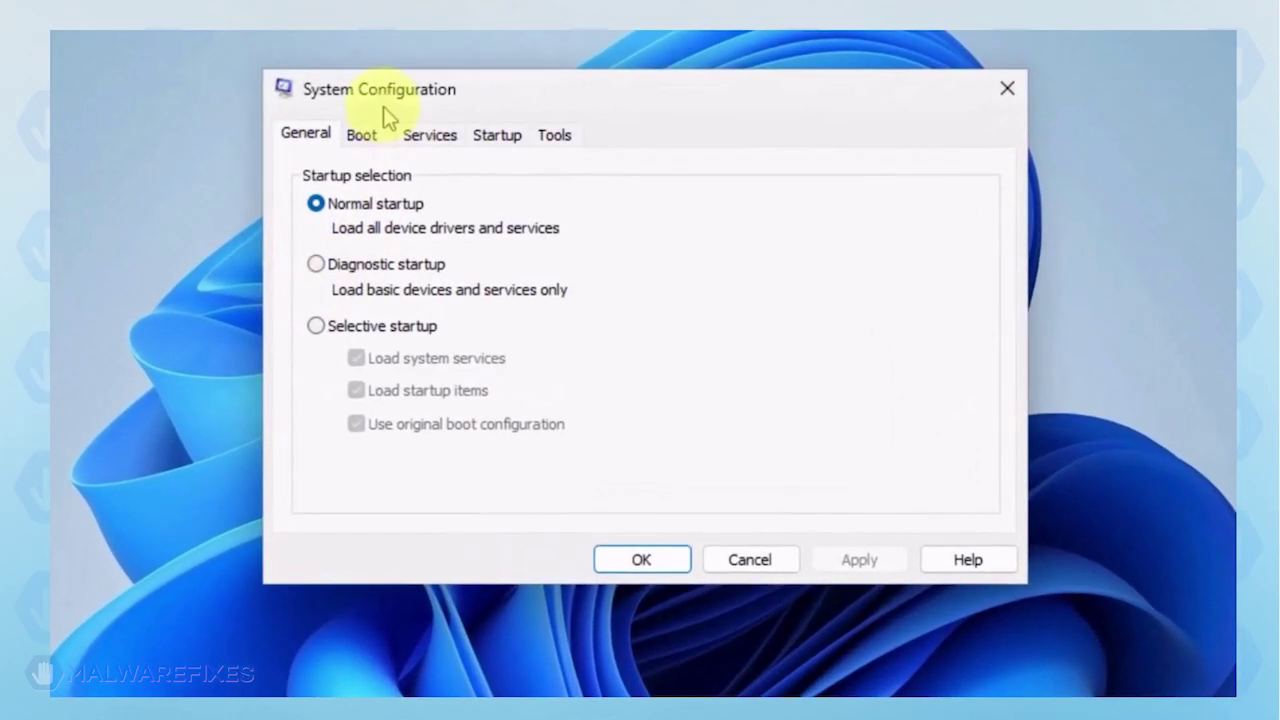
Enable Safe boot with the Network option in the boot settings, and apply and confirm the configuration.
click(449, 206)
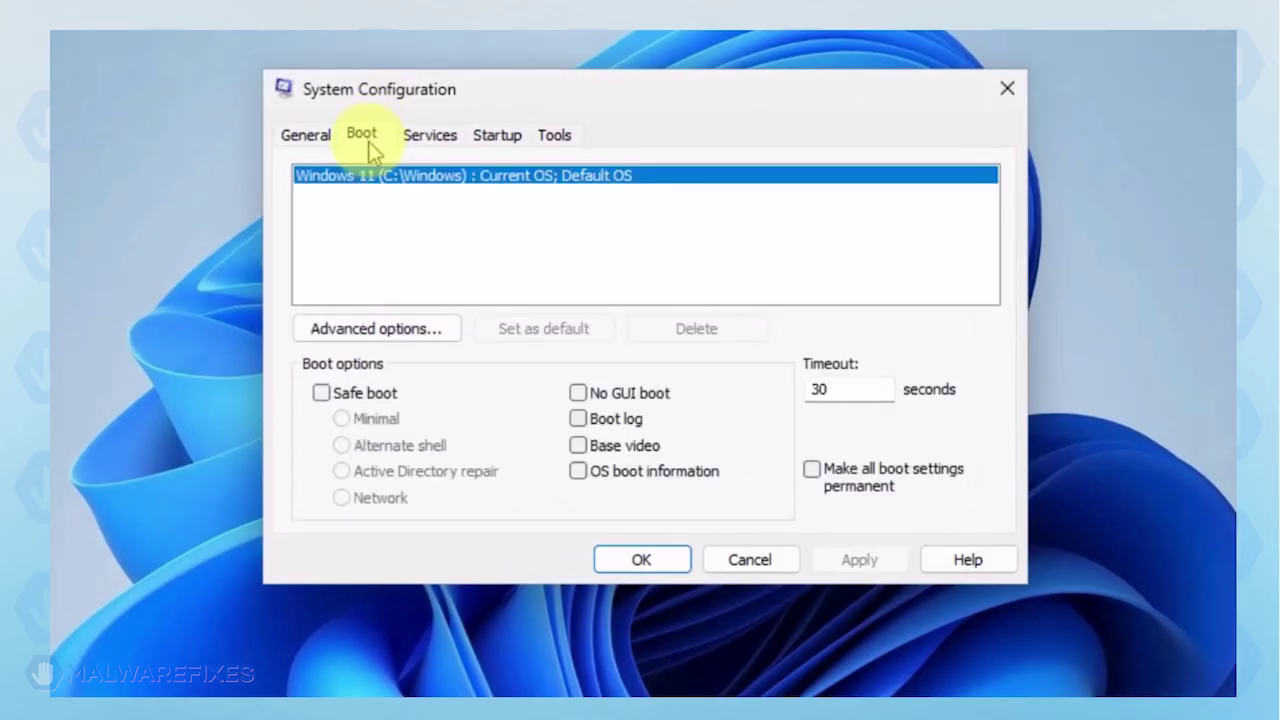
click(322, 394)
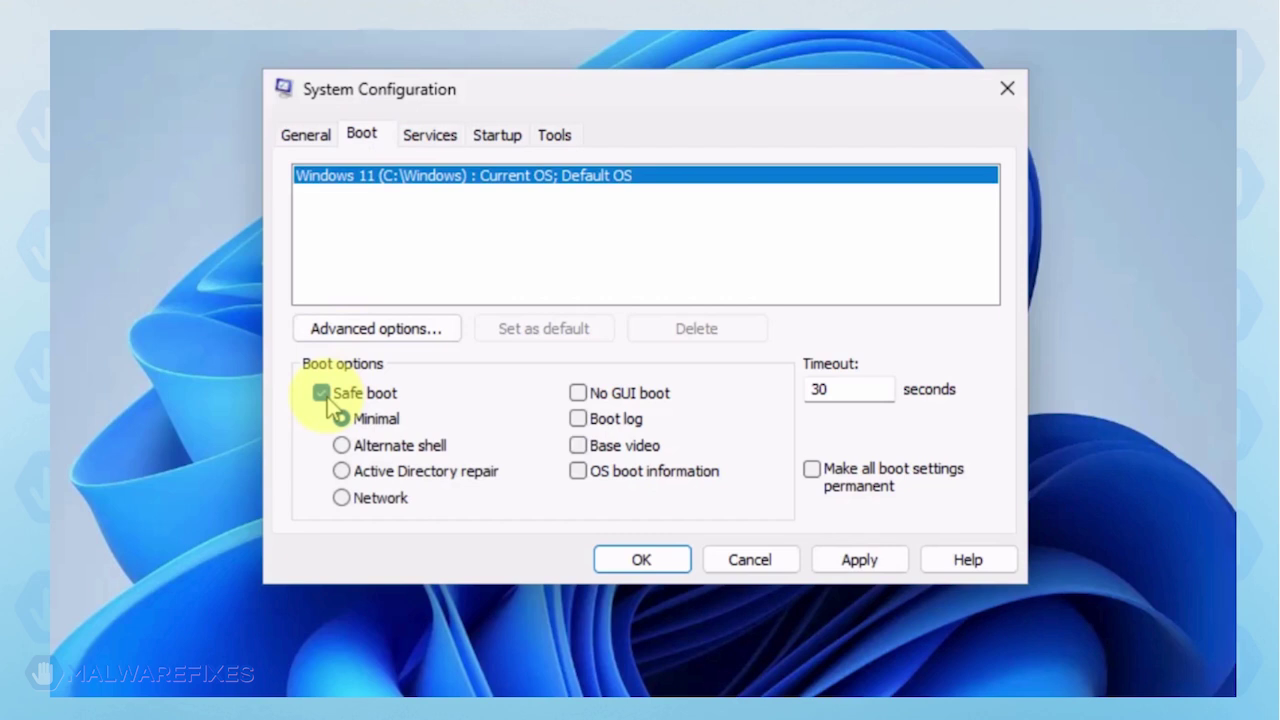
click(342, 498)
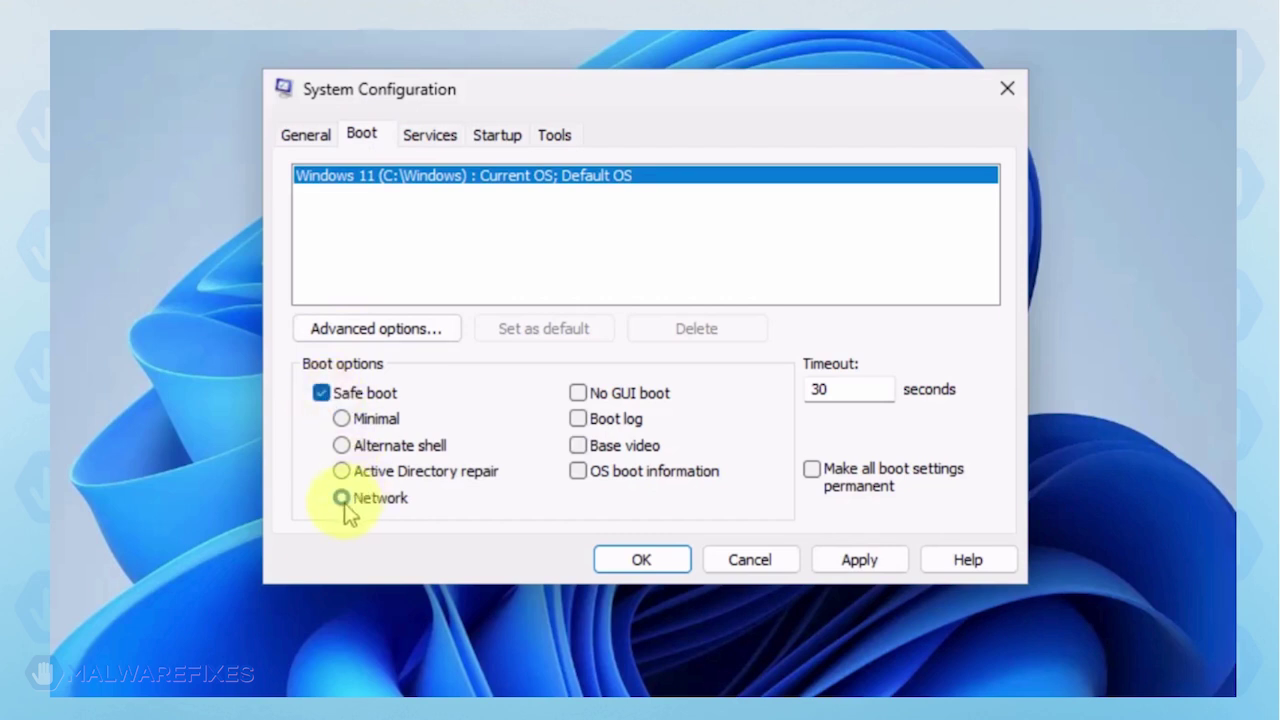
click(871, 560)
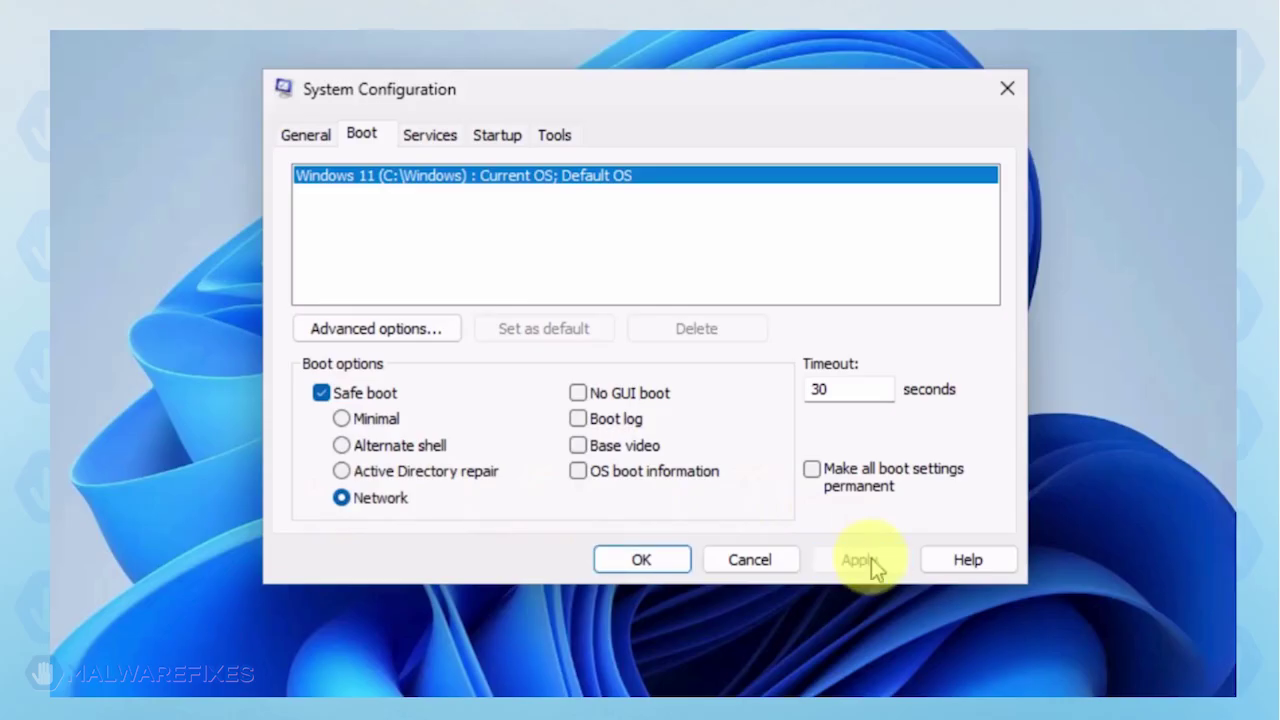
click(620, 562)
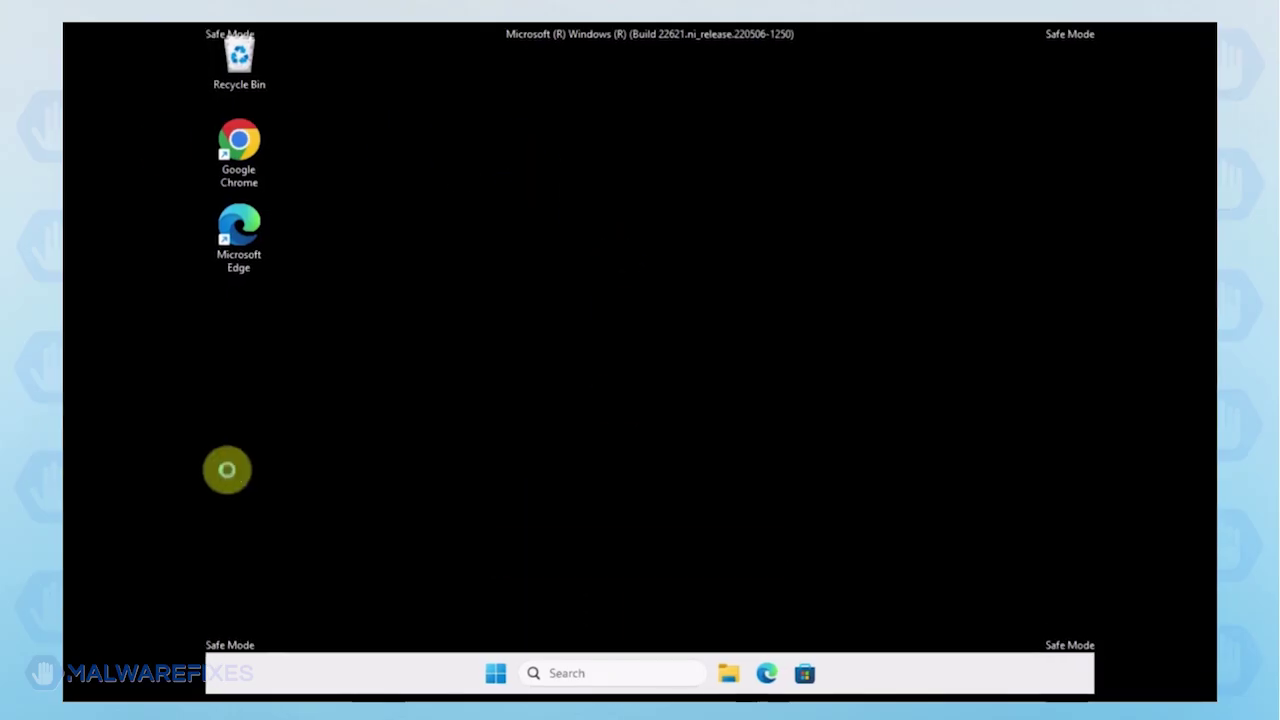
Open Programs and Features by running appwiz.cpl.
key(super+r)
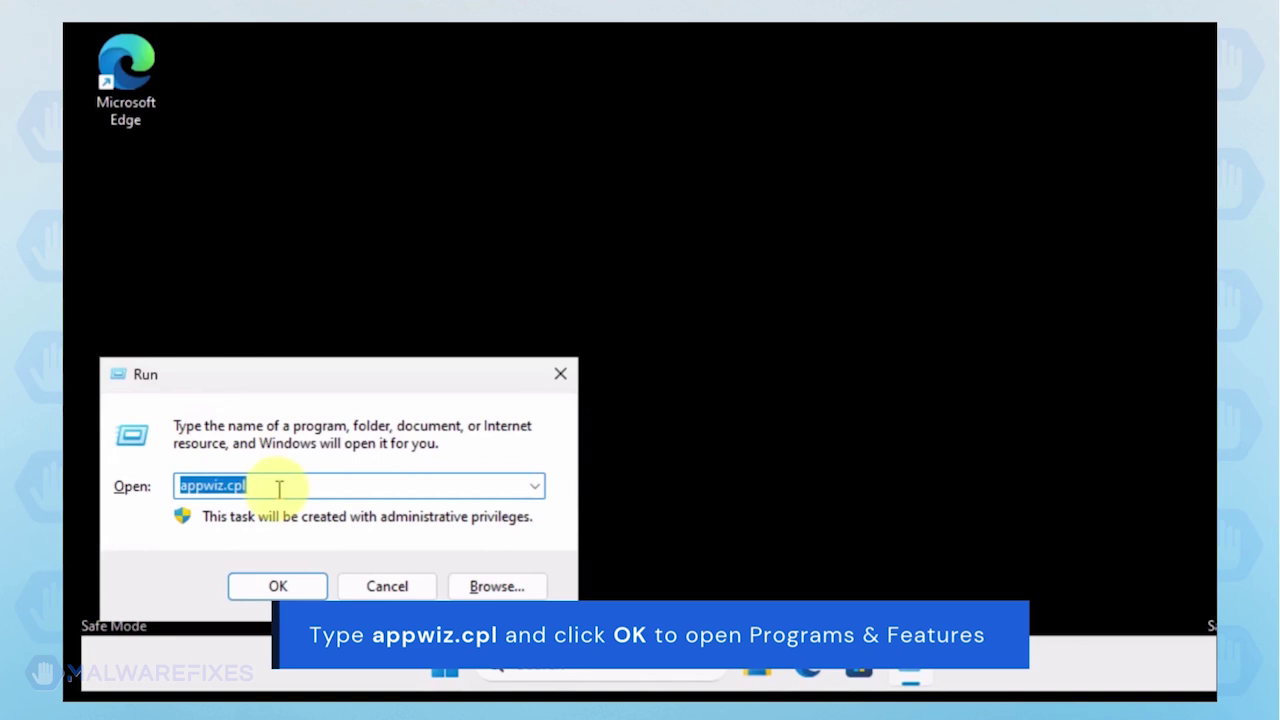
click(278, 486)
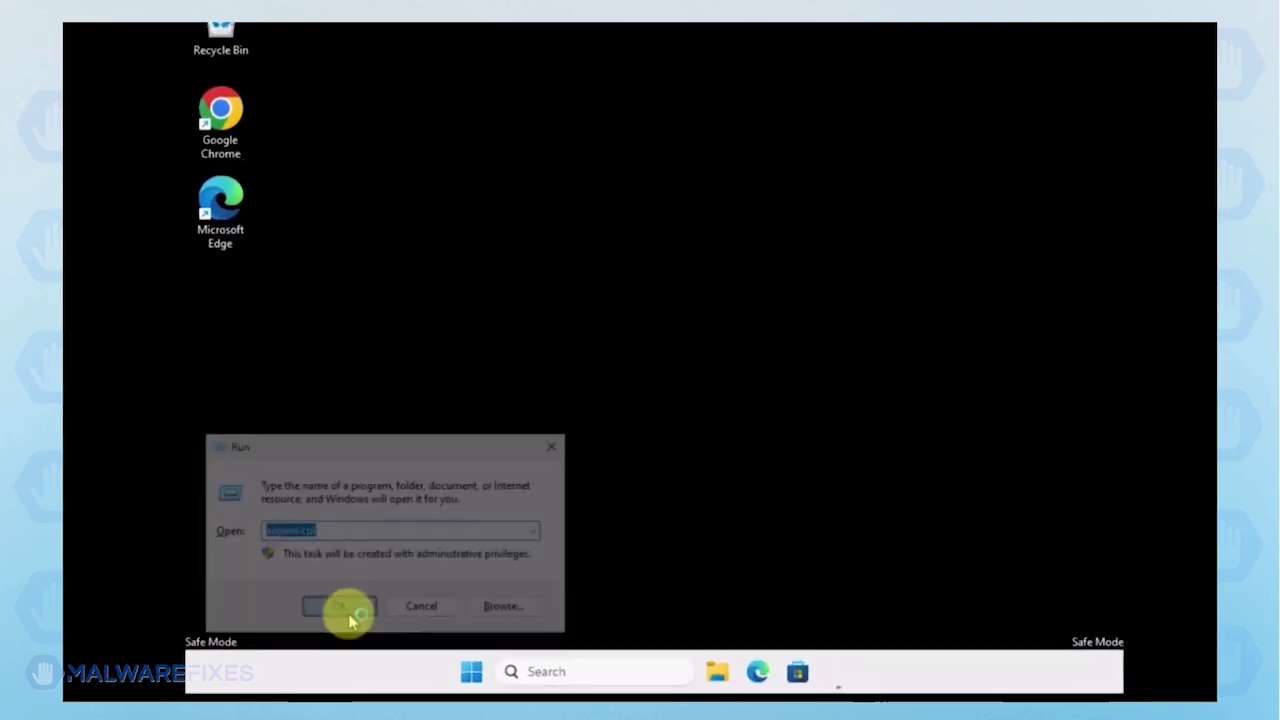
click(295, 594)
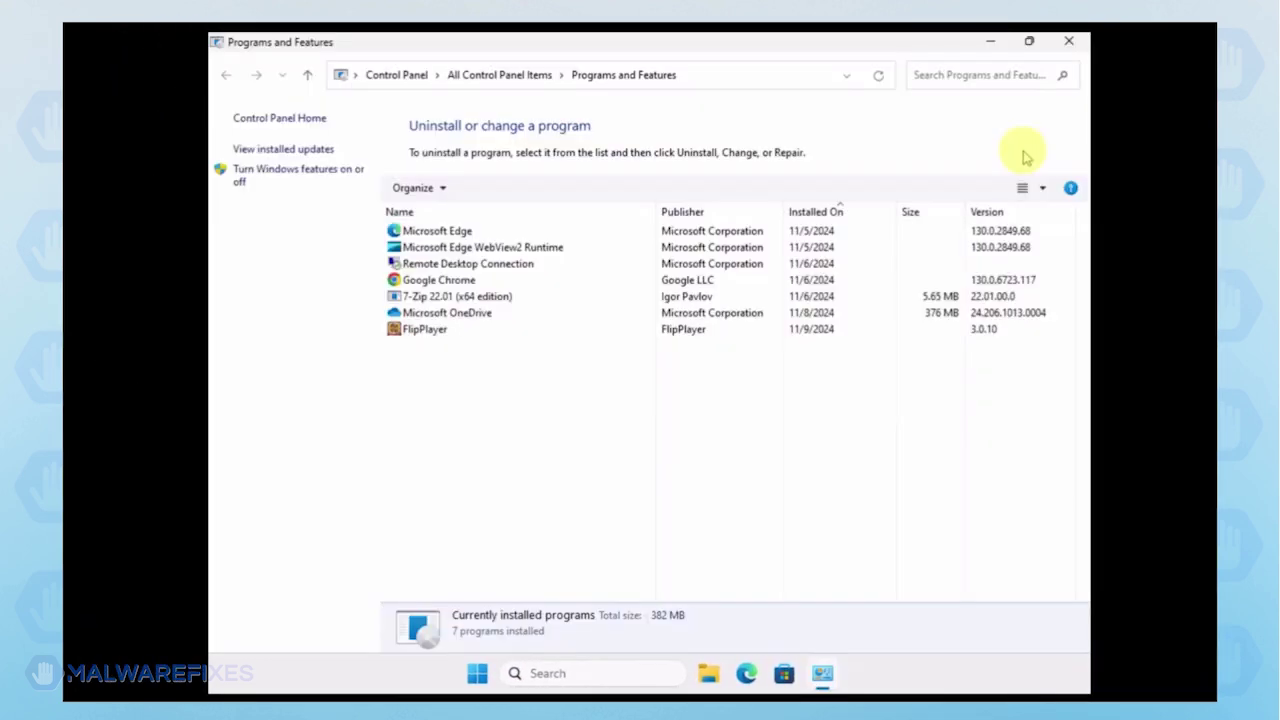
Sort the installed programs by newest installation date and uninstall FlipPlayer, leaving its preferences and cache unselected.
click(816, 214)
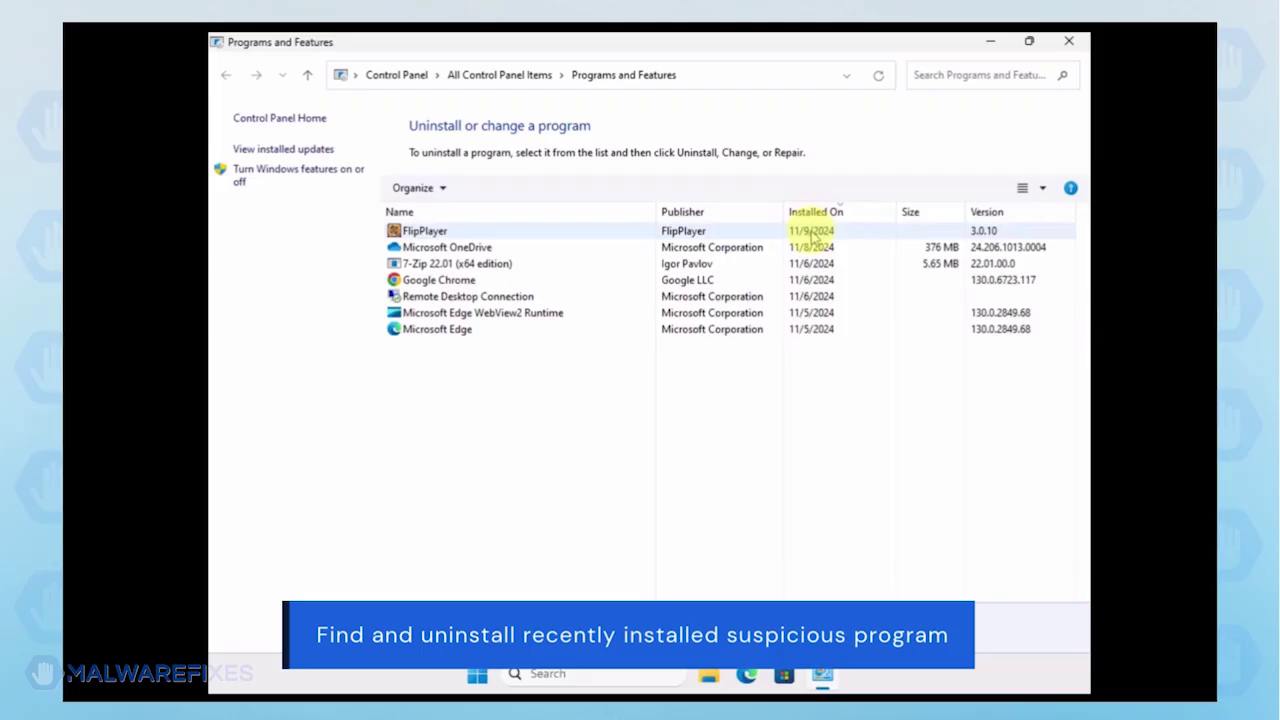
click(816, 236)
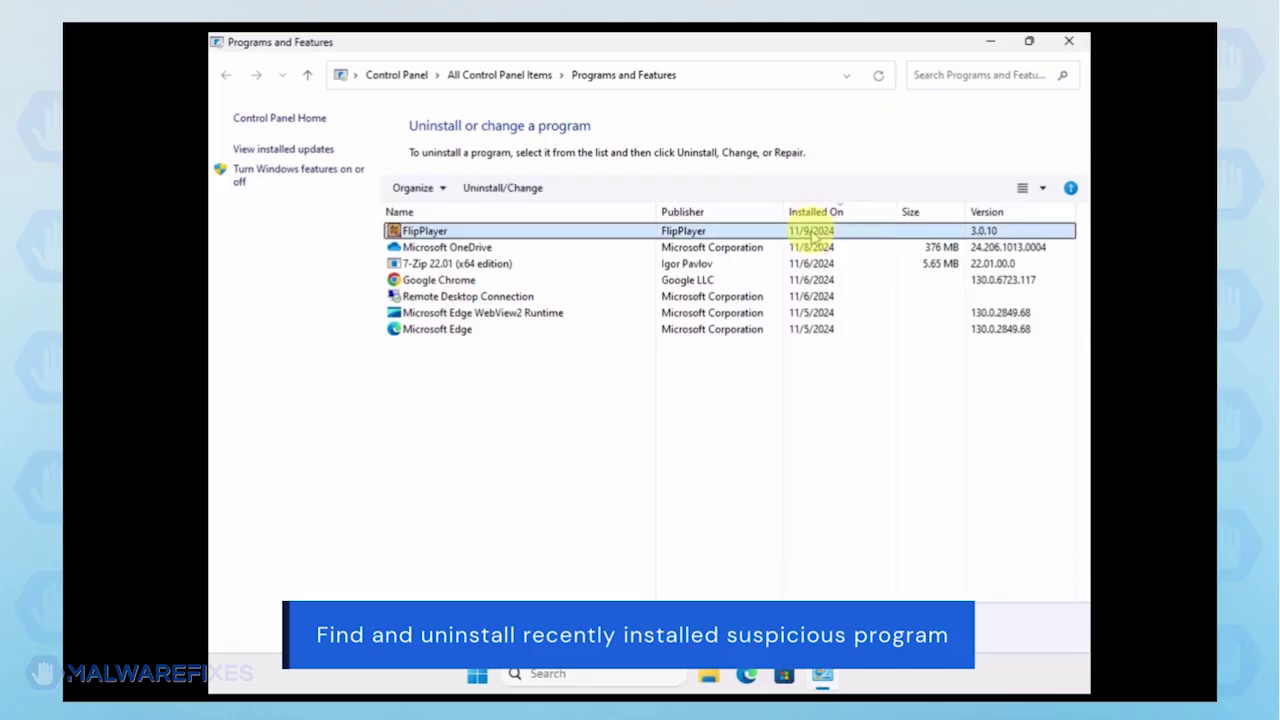
click(499, 190)
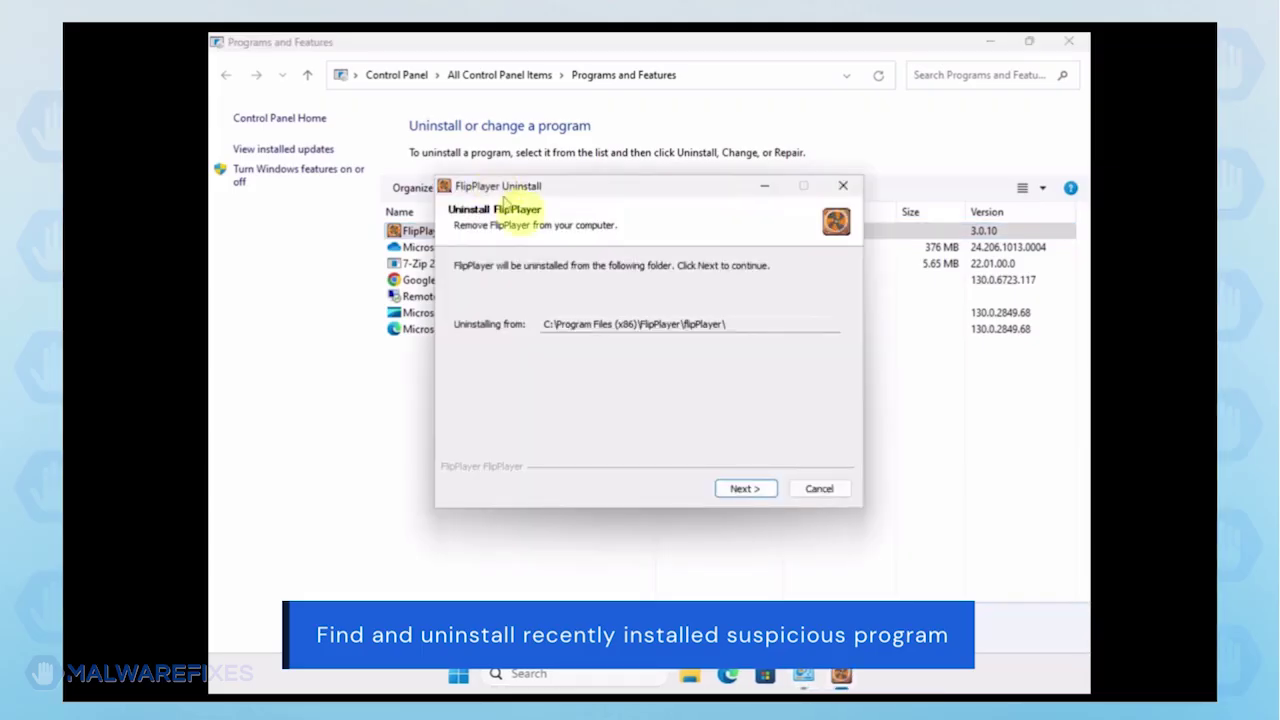
click(740, 489)
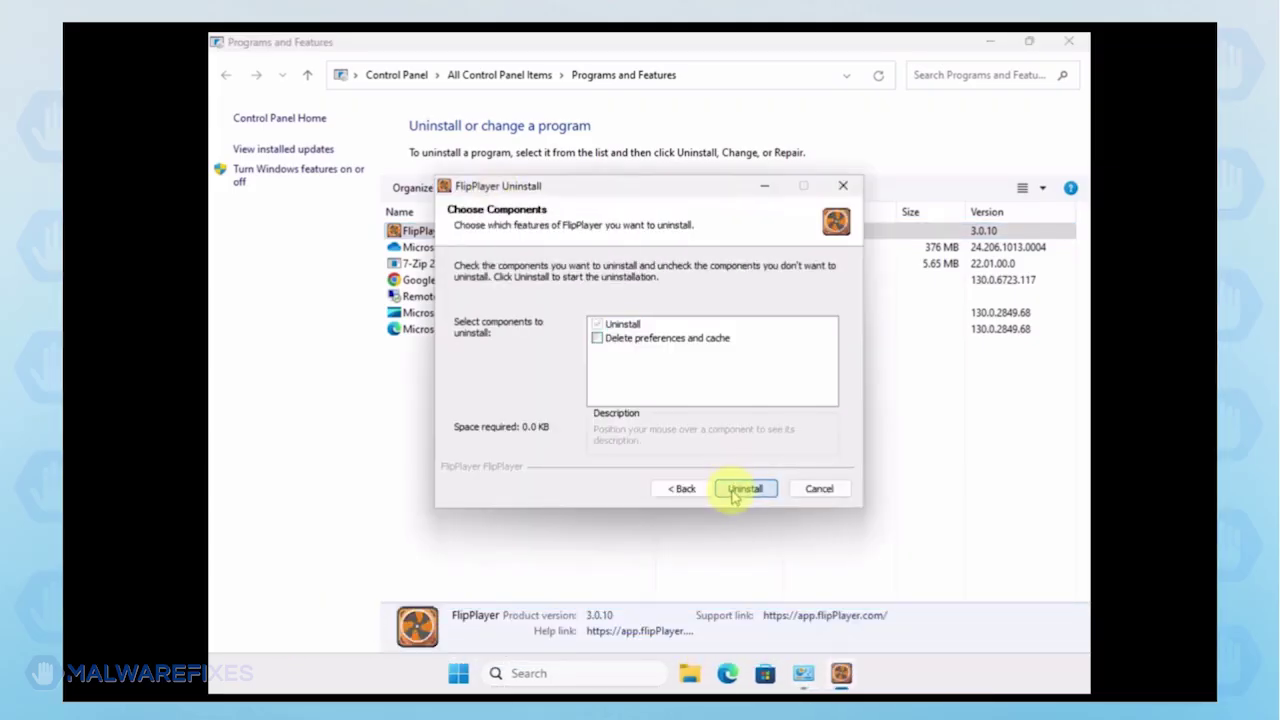
click(734, 494)
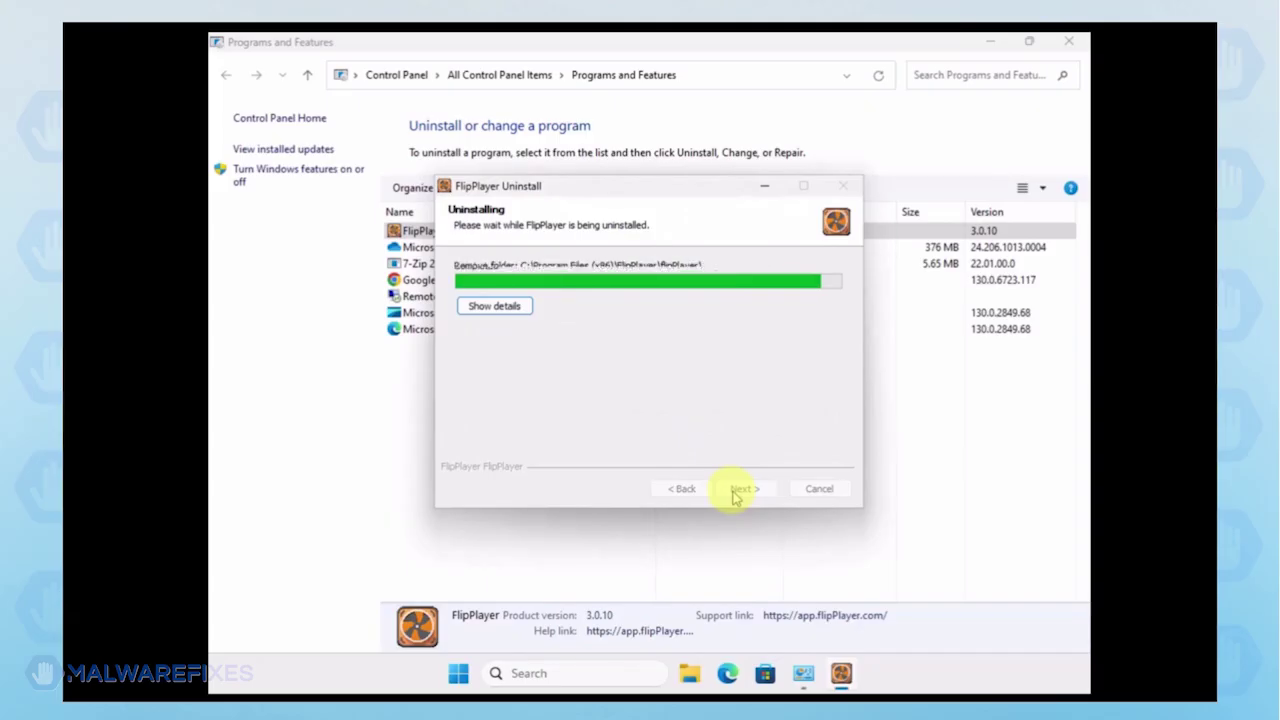
click(745, 490)
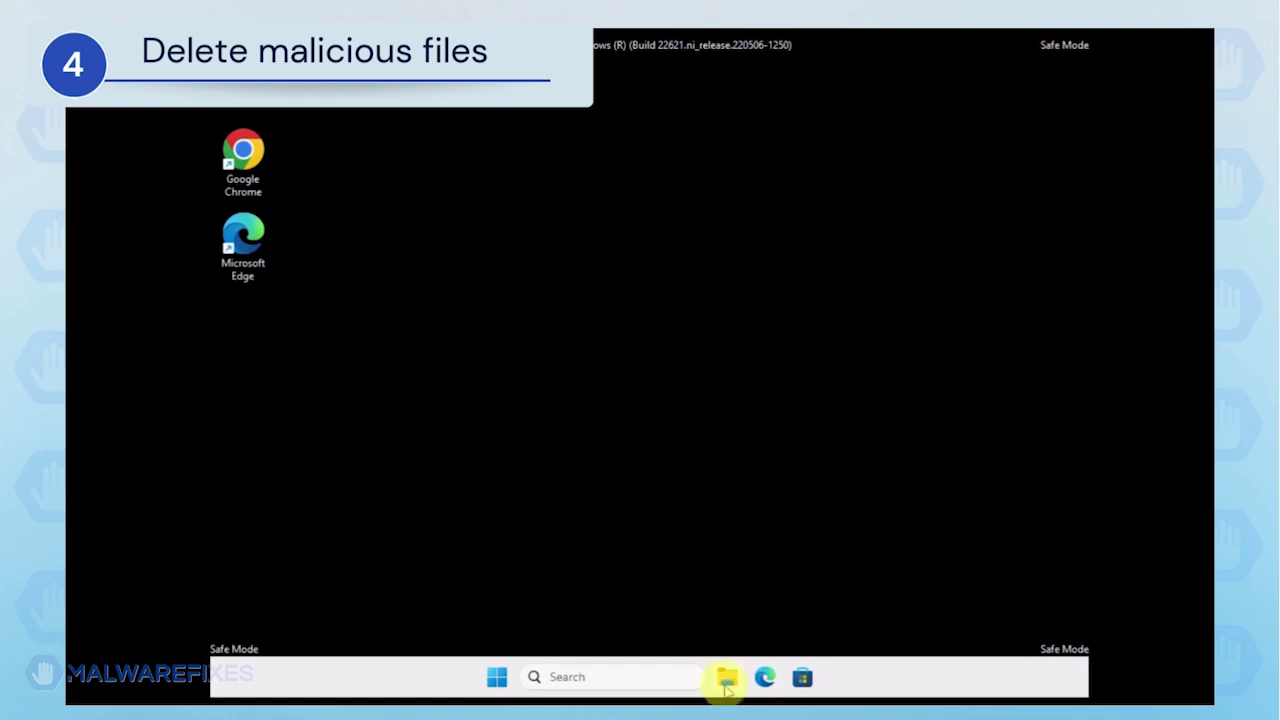
Show hidden items in File Explorer and delete zamguard64.sys from C:\Windows\System32\drivers.
click(727, 680)
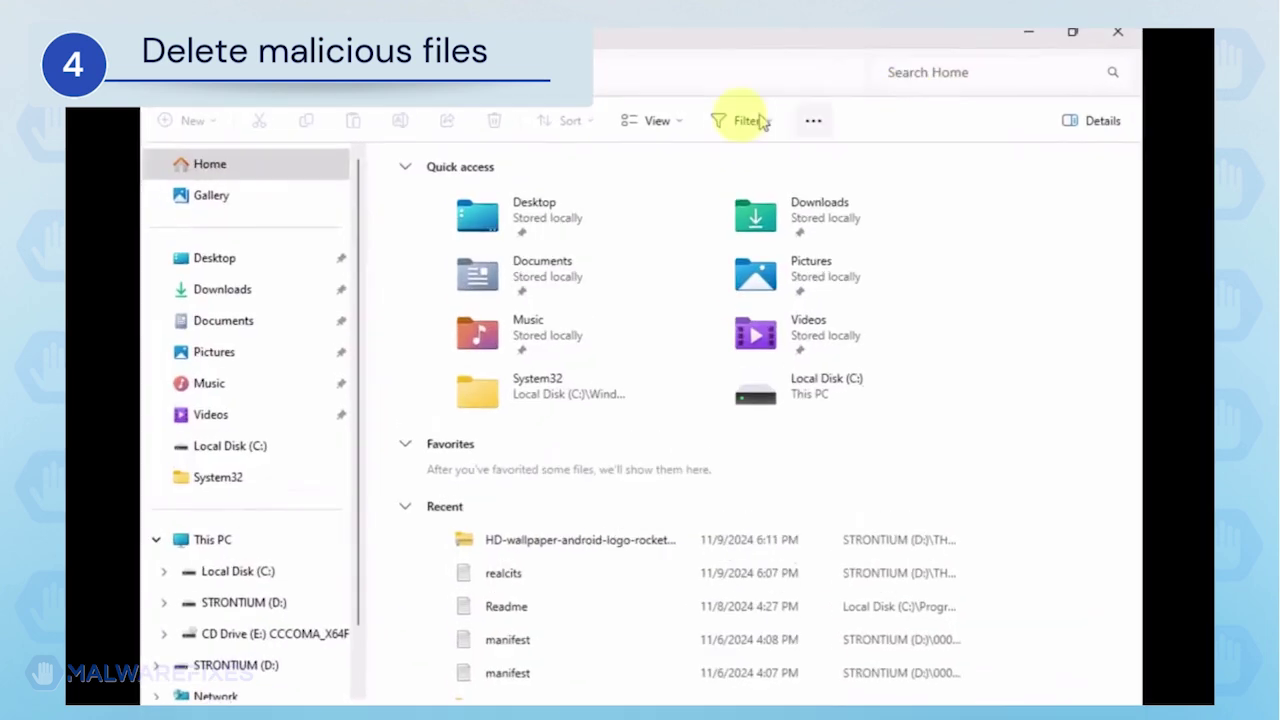
click(680, 125)
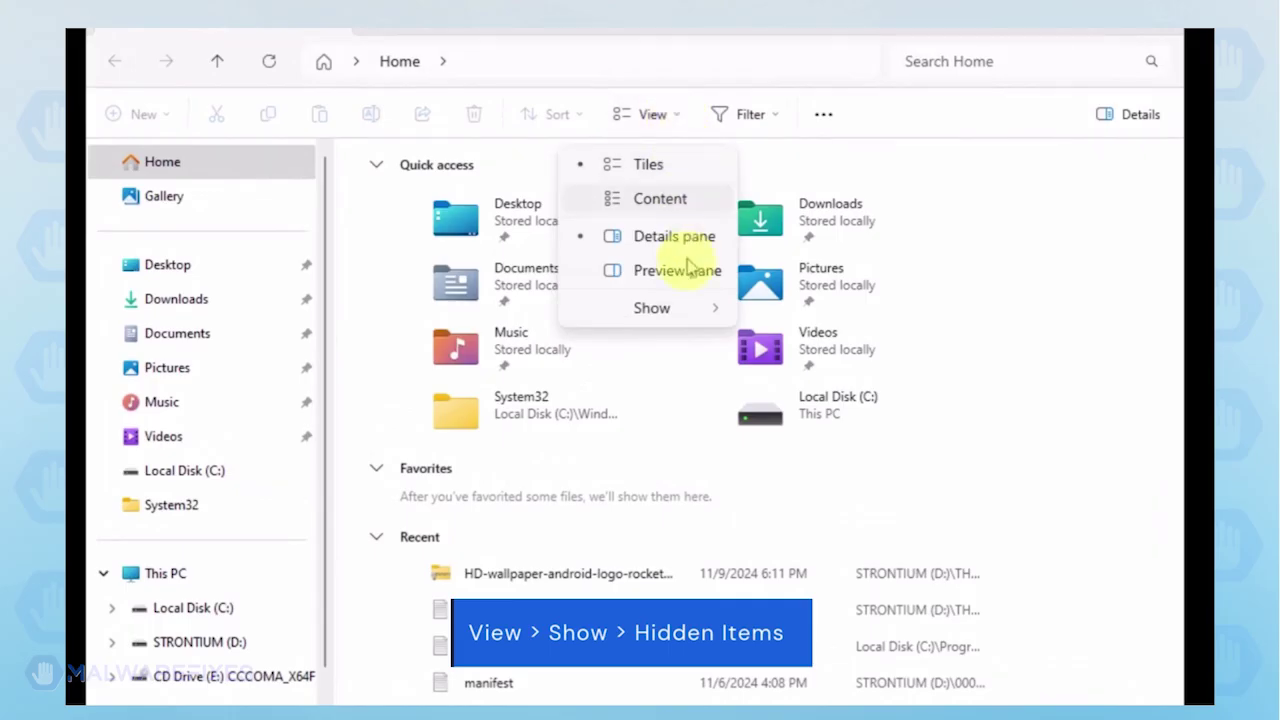
mouse_move(683, 314)
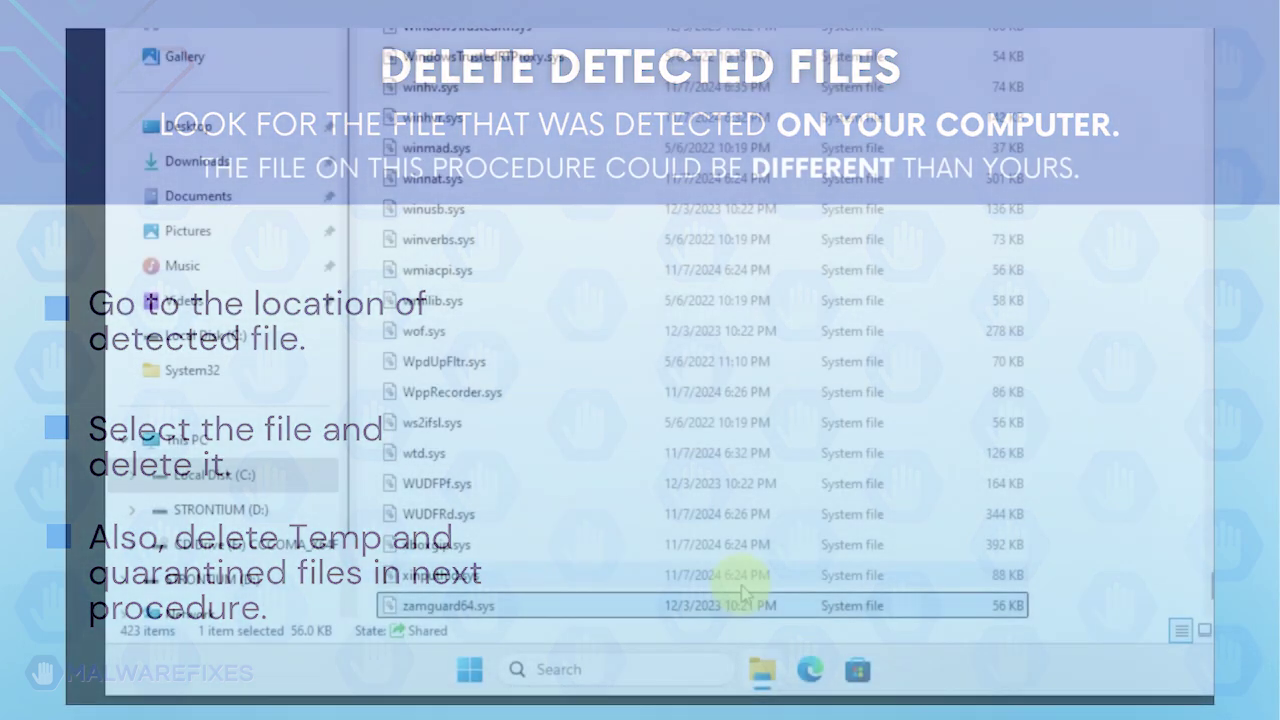
key(Delete)
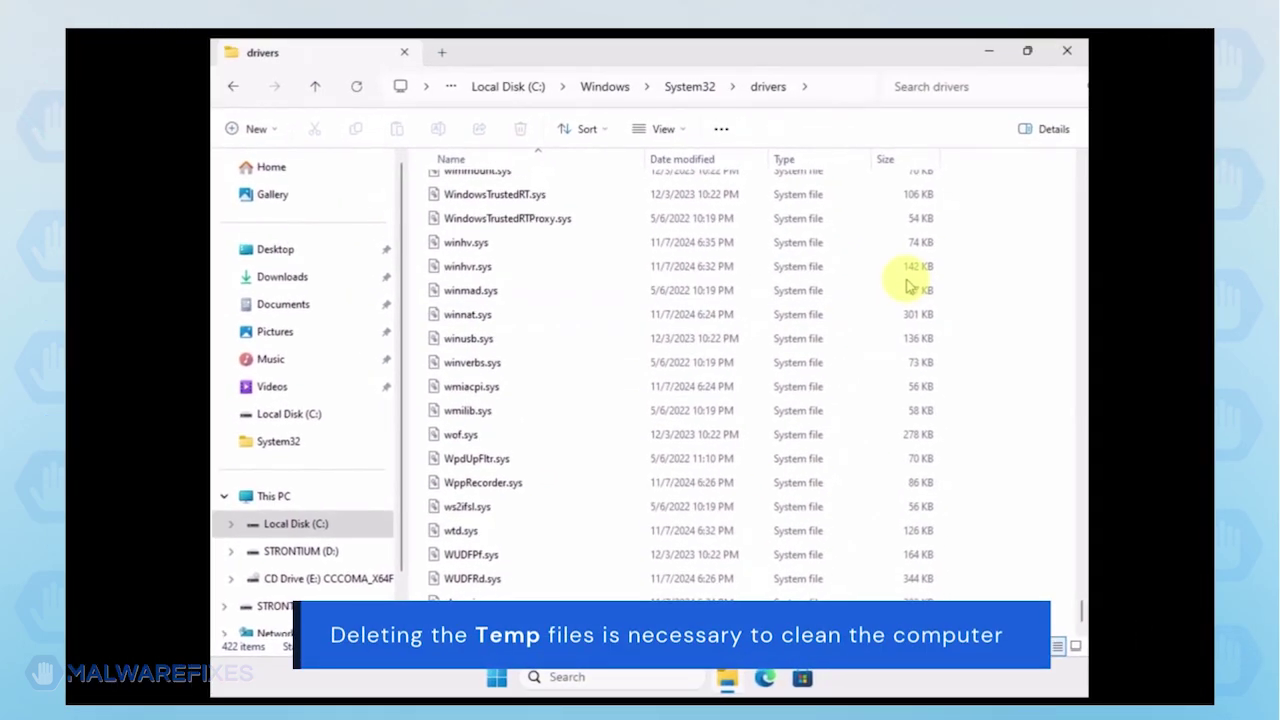
Delete all files and folders in C:\Users\MalwareFixes\AppData\Local\Temp.
click(322, 523)
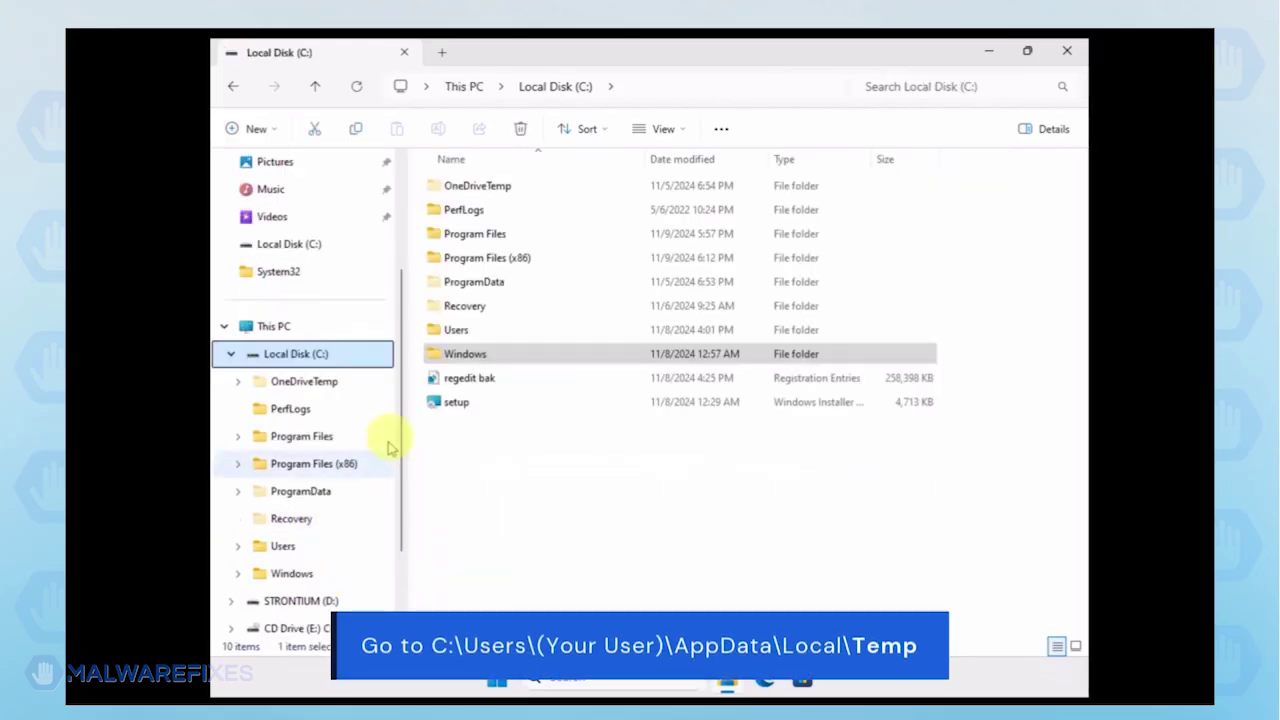
double_click(455, 330)
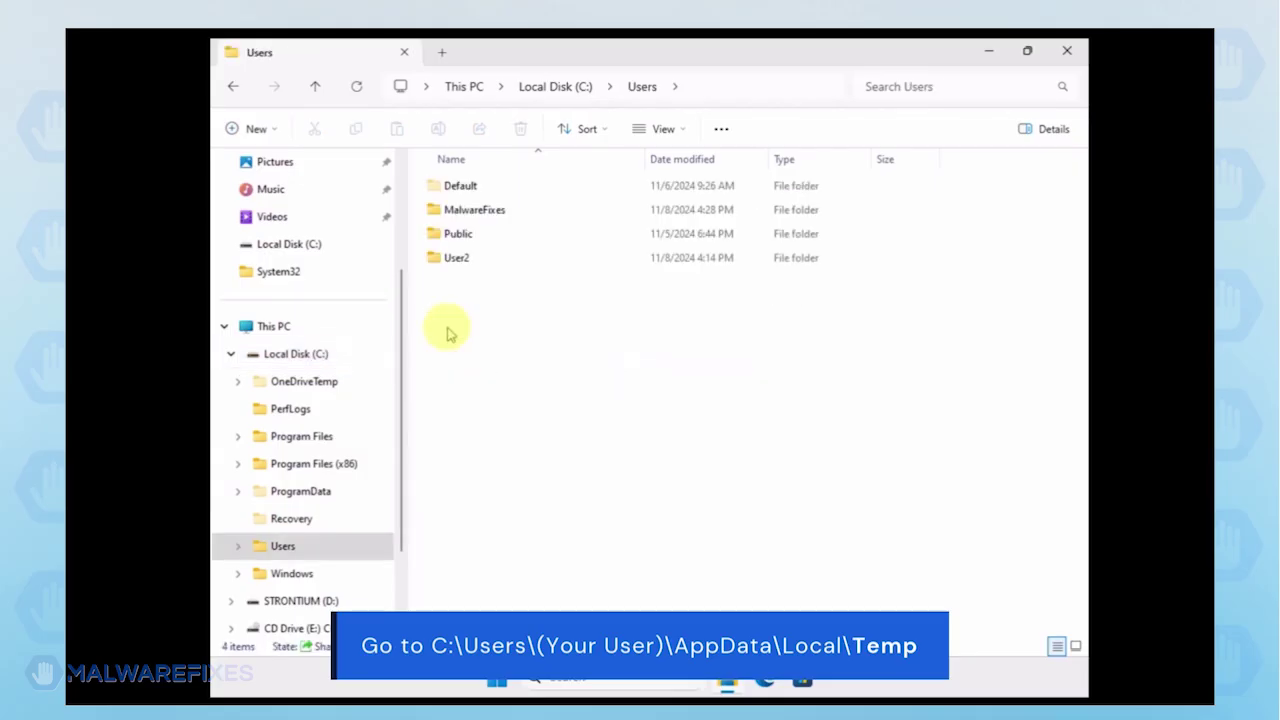
click(463, 214)
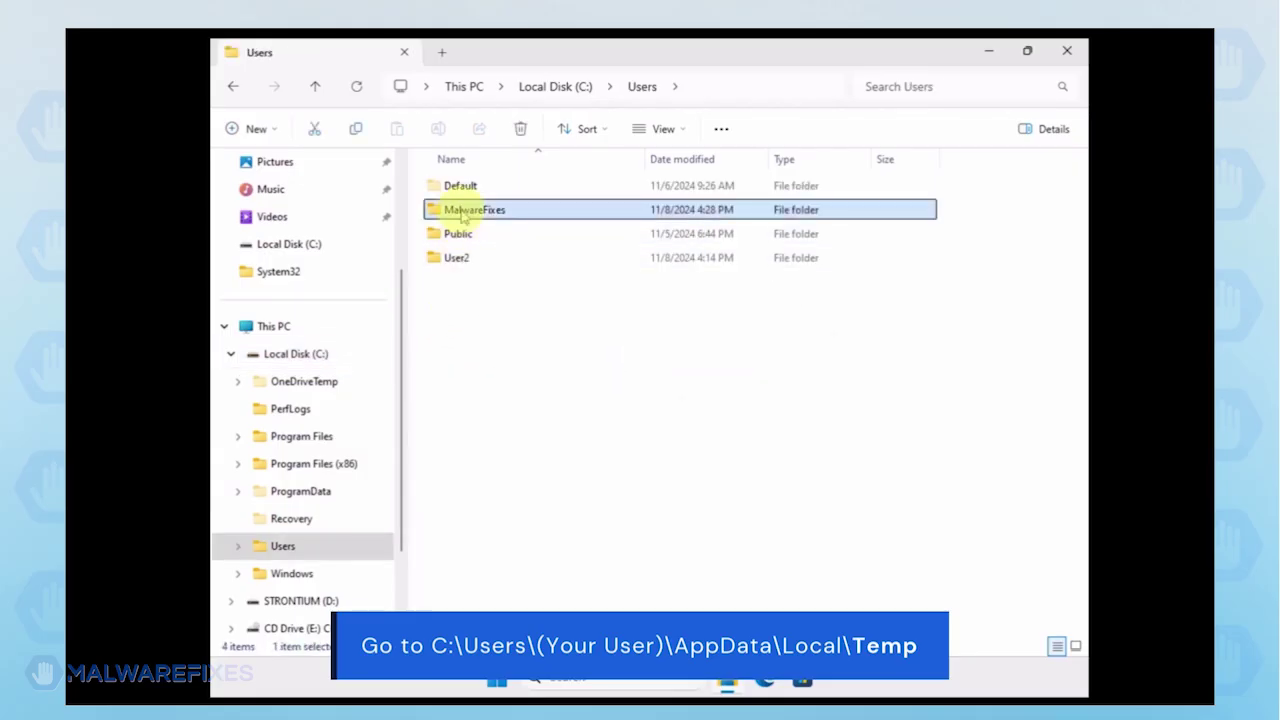
double_click(463, 214)
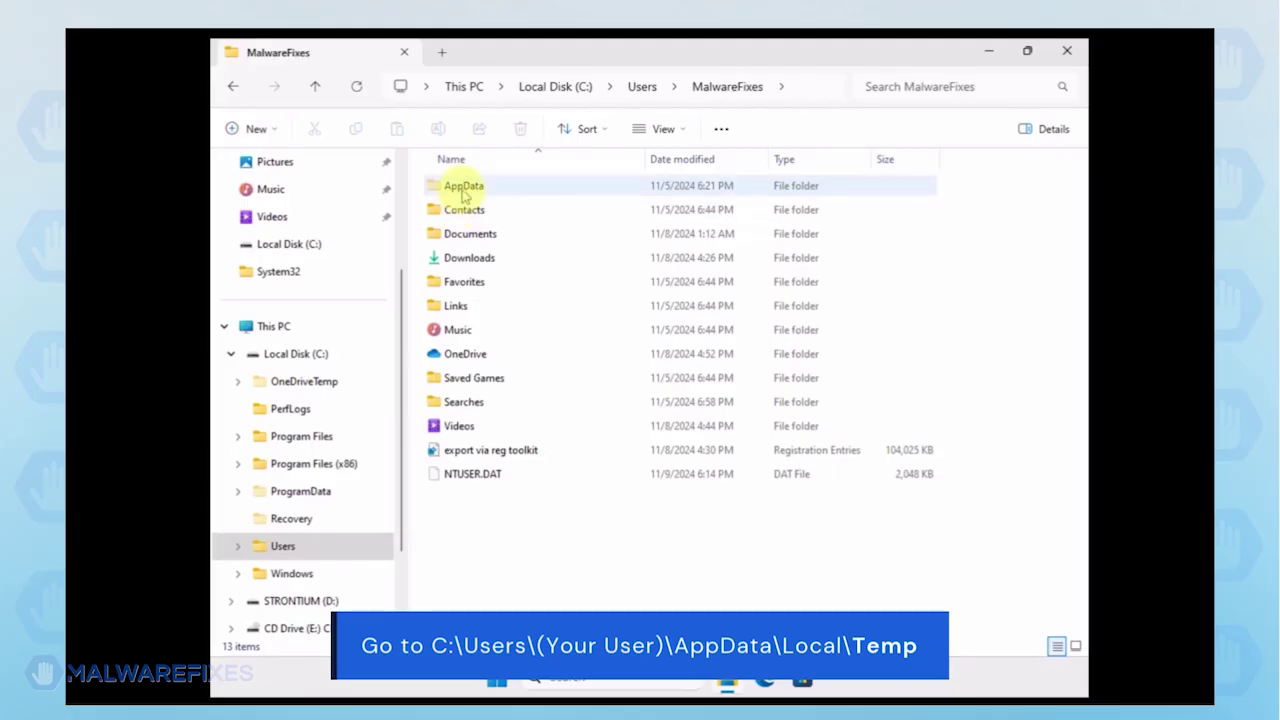
double_click(463, 187)
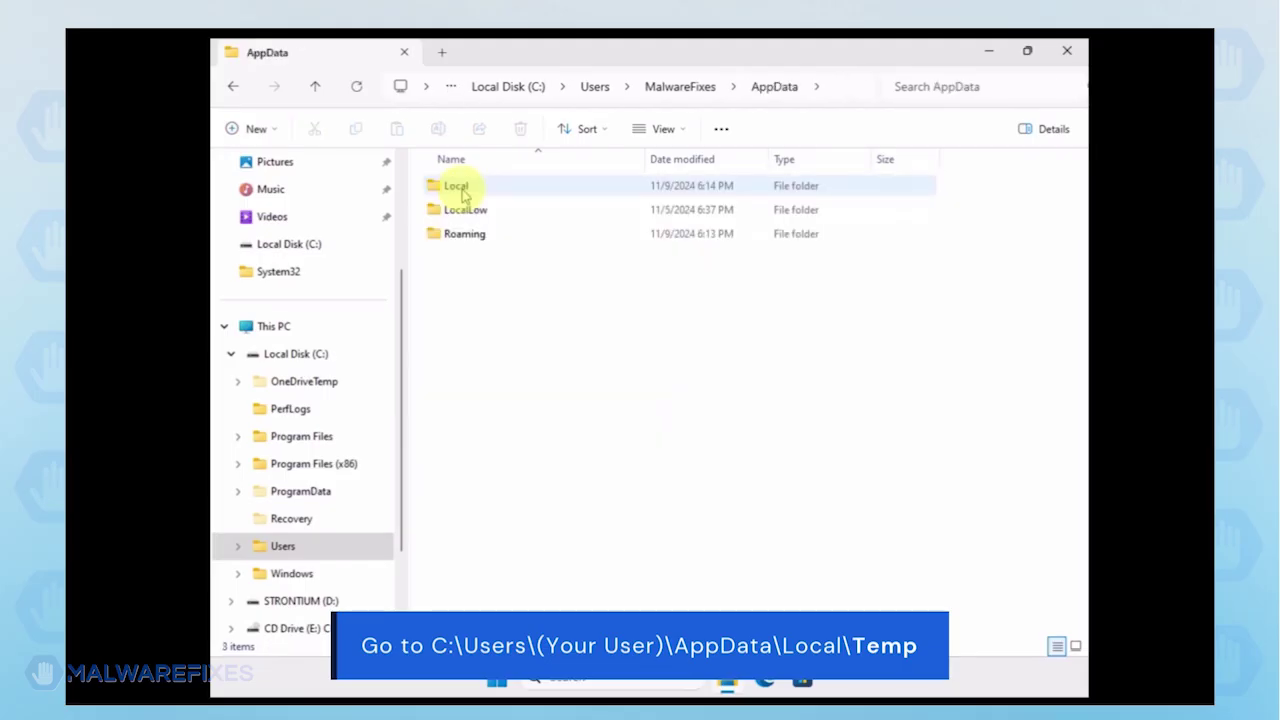
double_click(462, 190)
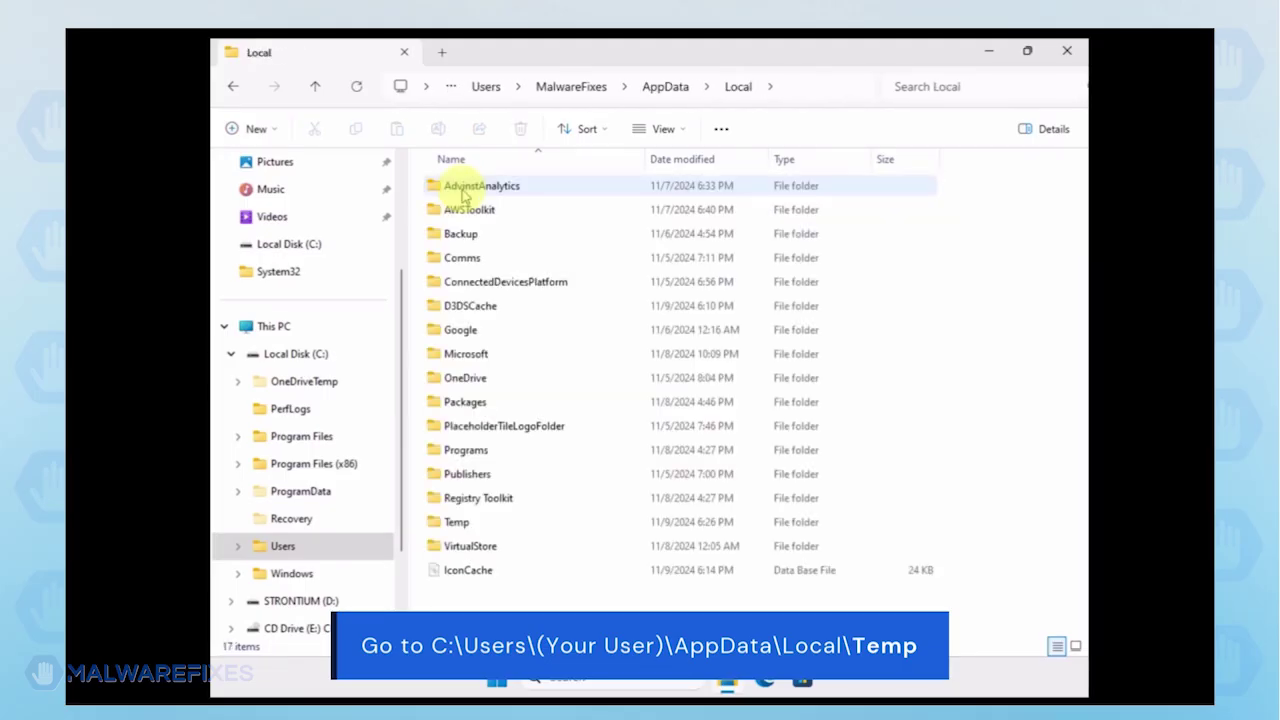
click(455, 524)
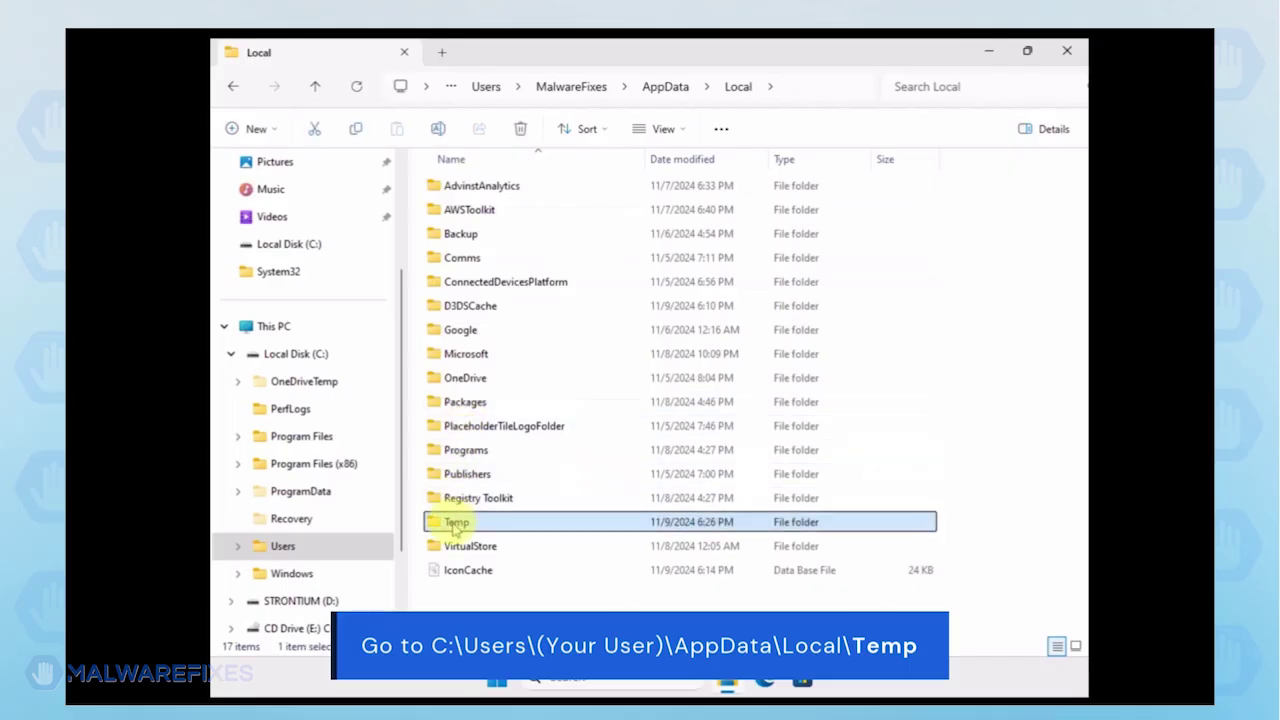
double_click(455, 524)
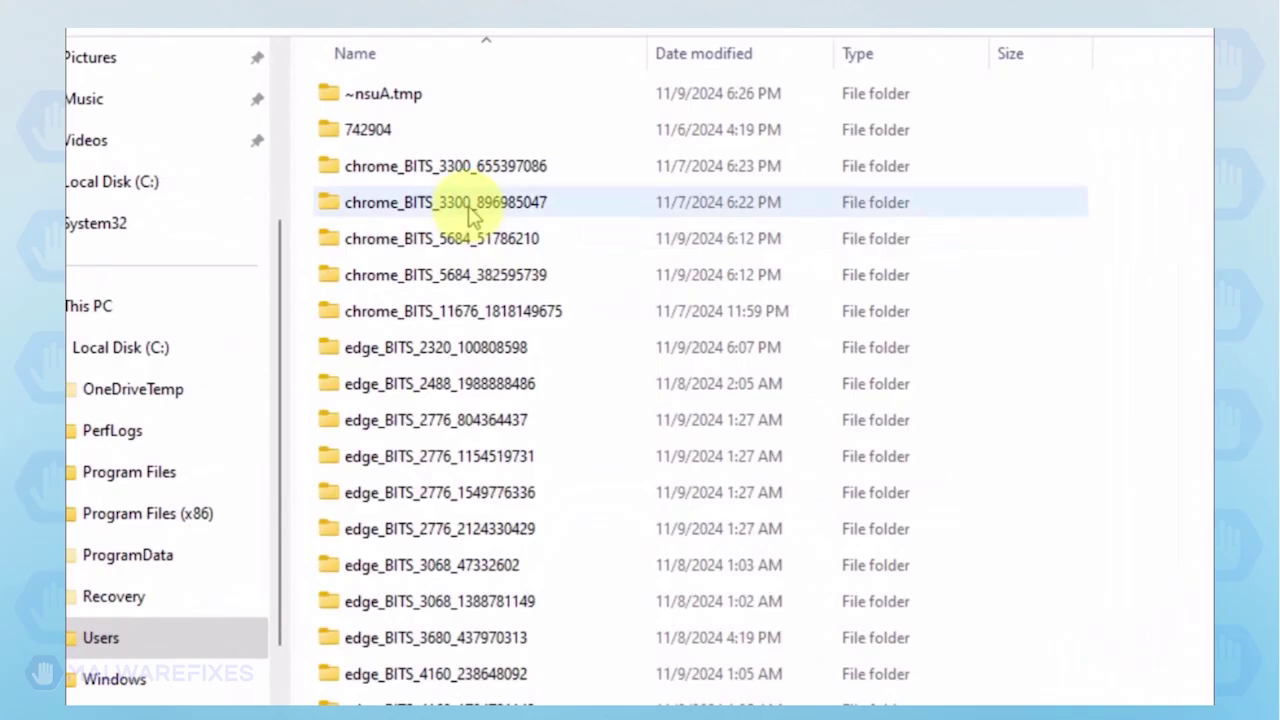
key(ctrl+a)
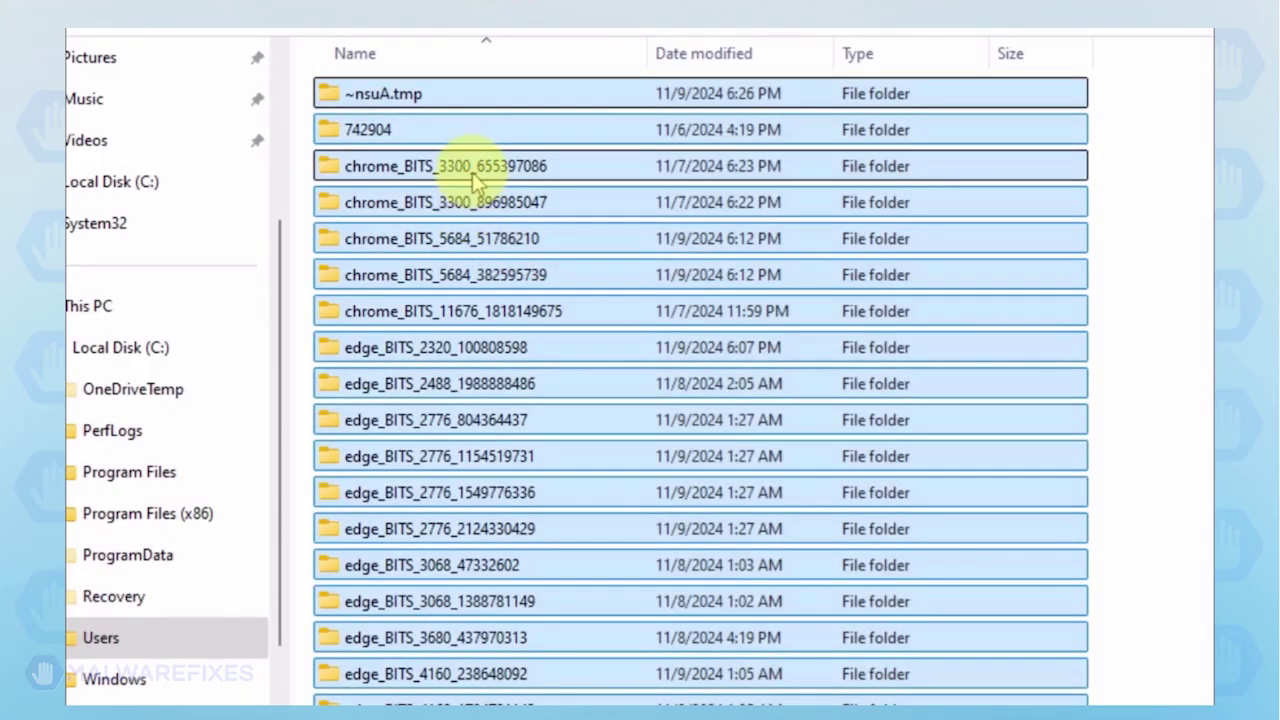
right_click(476, 180)
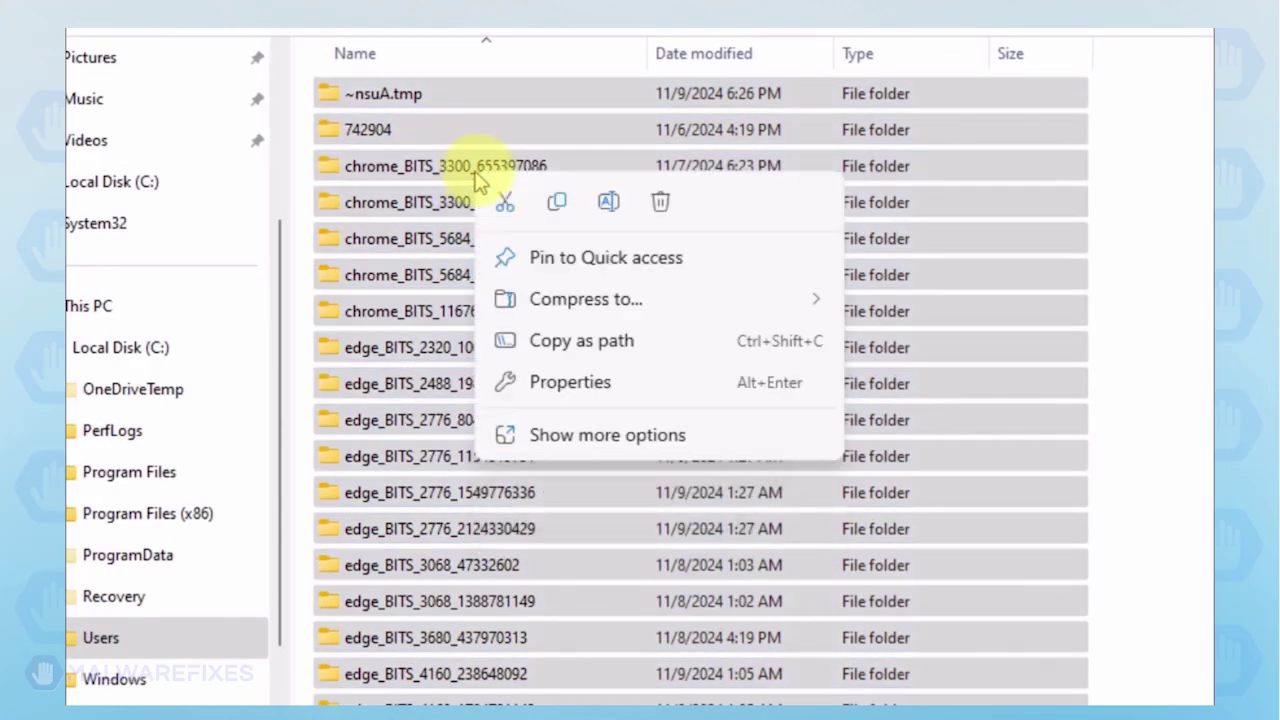
click(662, 205)
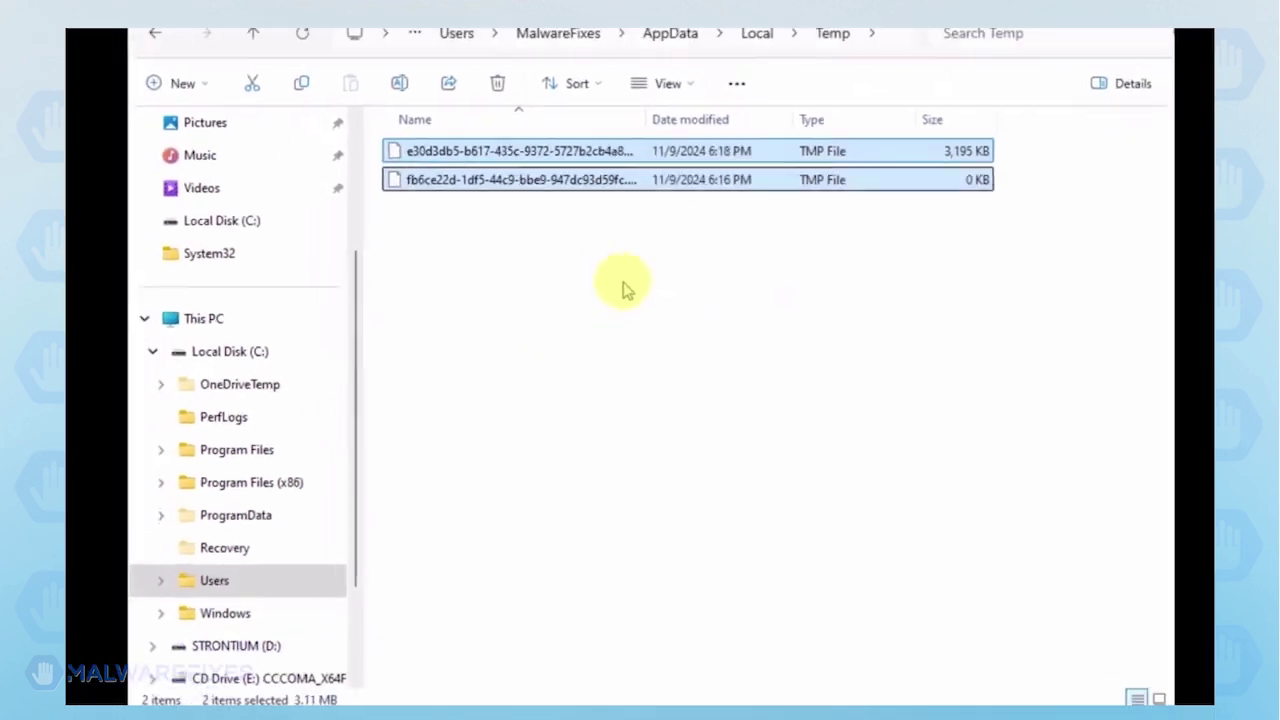
click(625, 290)
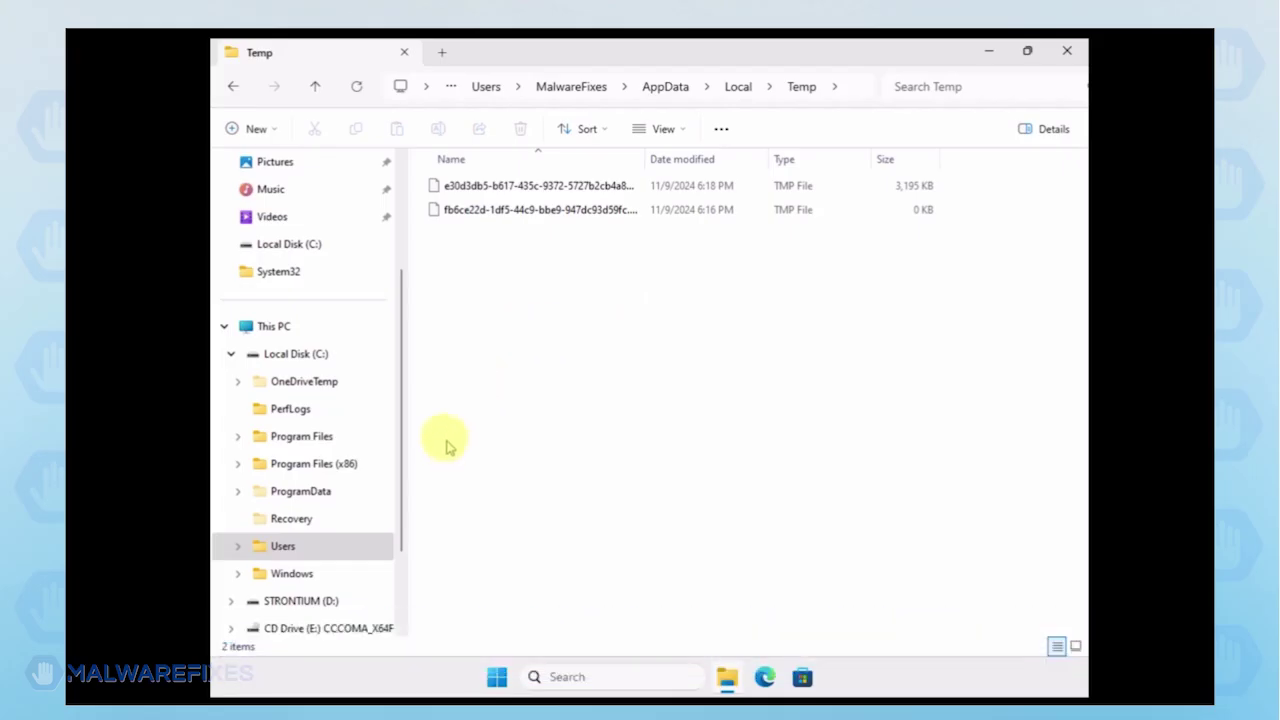
Delete the Quarantine folder from C:\ProgramData\Microsoft\Windows Defender.
click(318, 360)
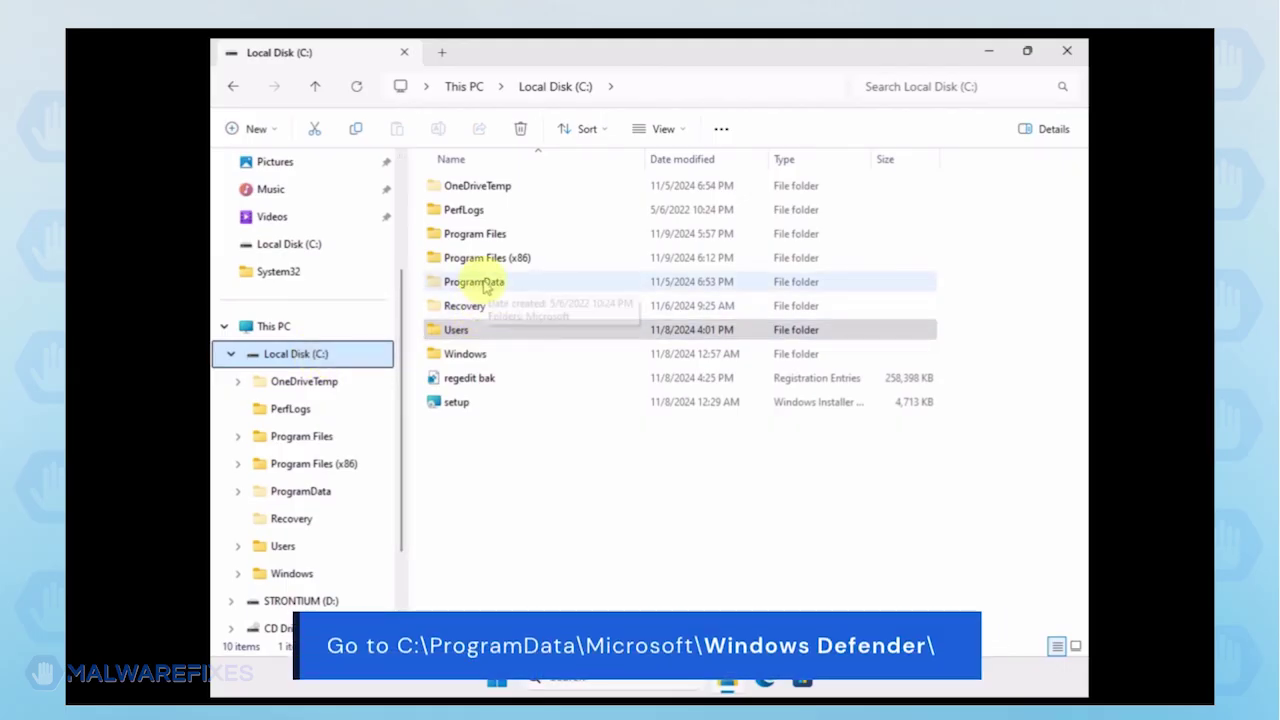
double_click(478, 282)
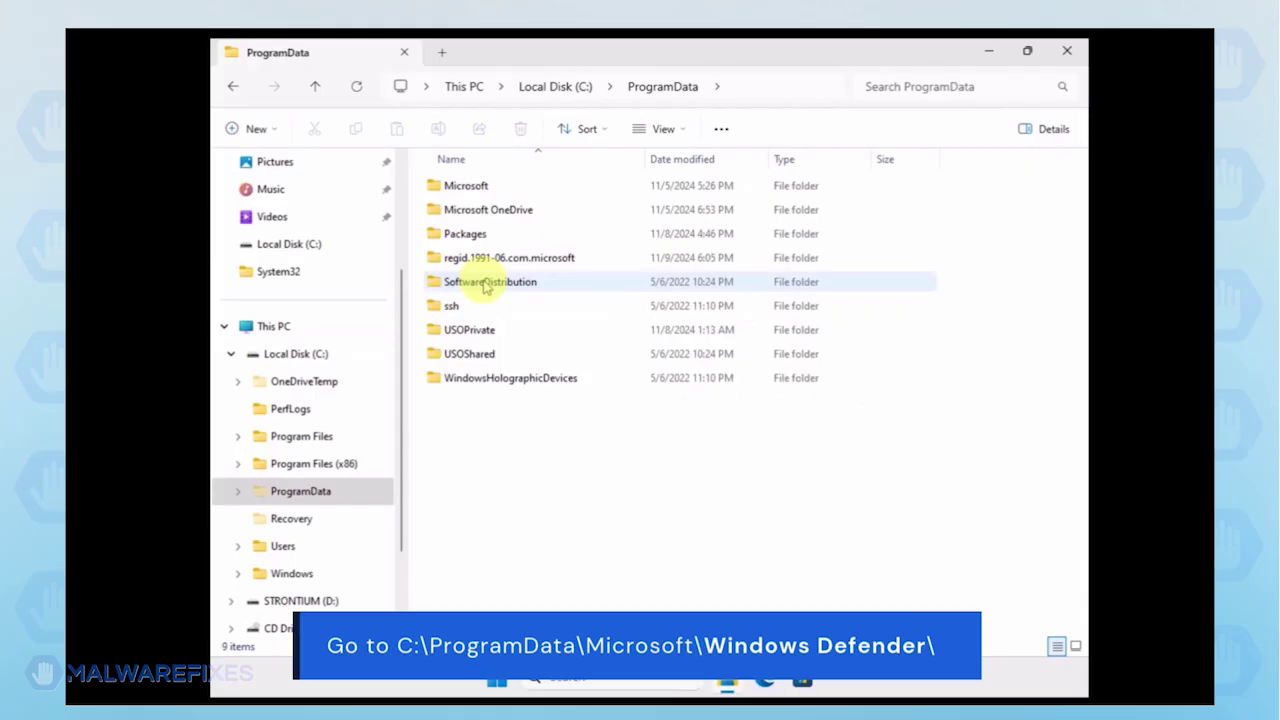
double_click(466, 188)
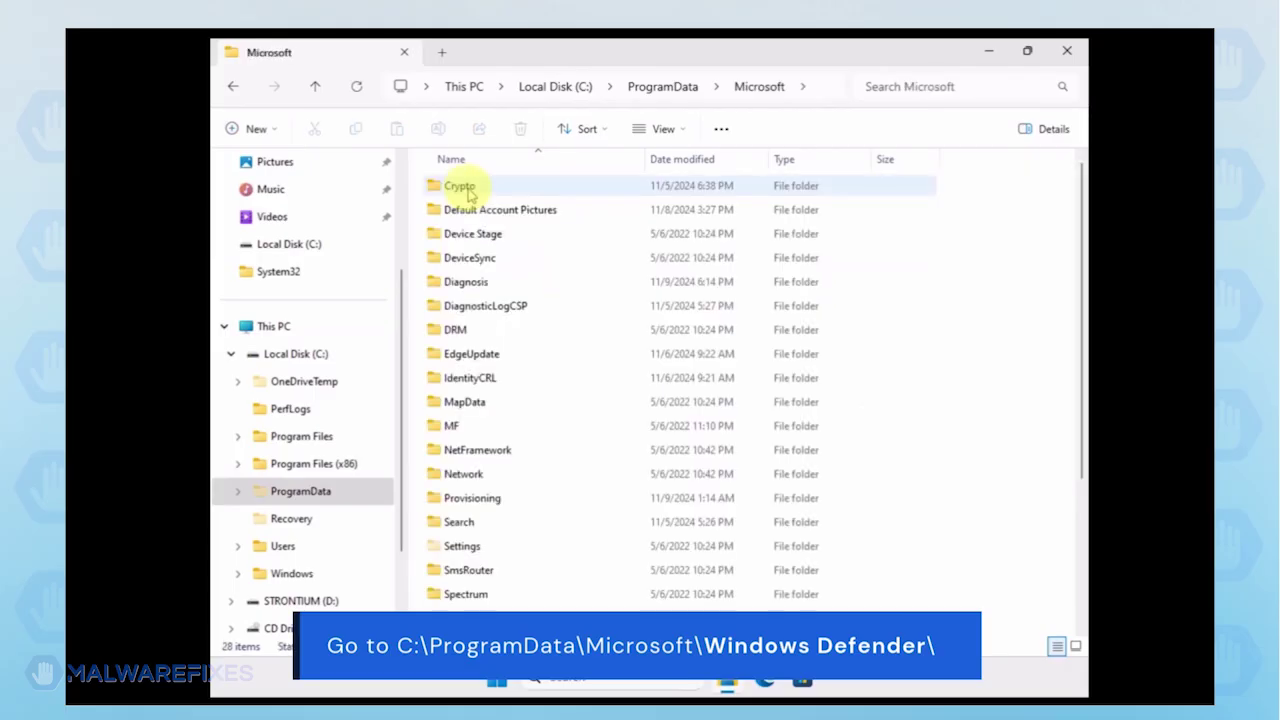
scroll(580, 326, down, 3)
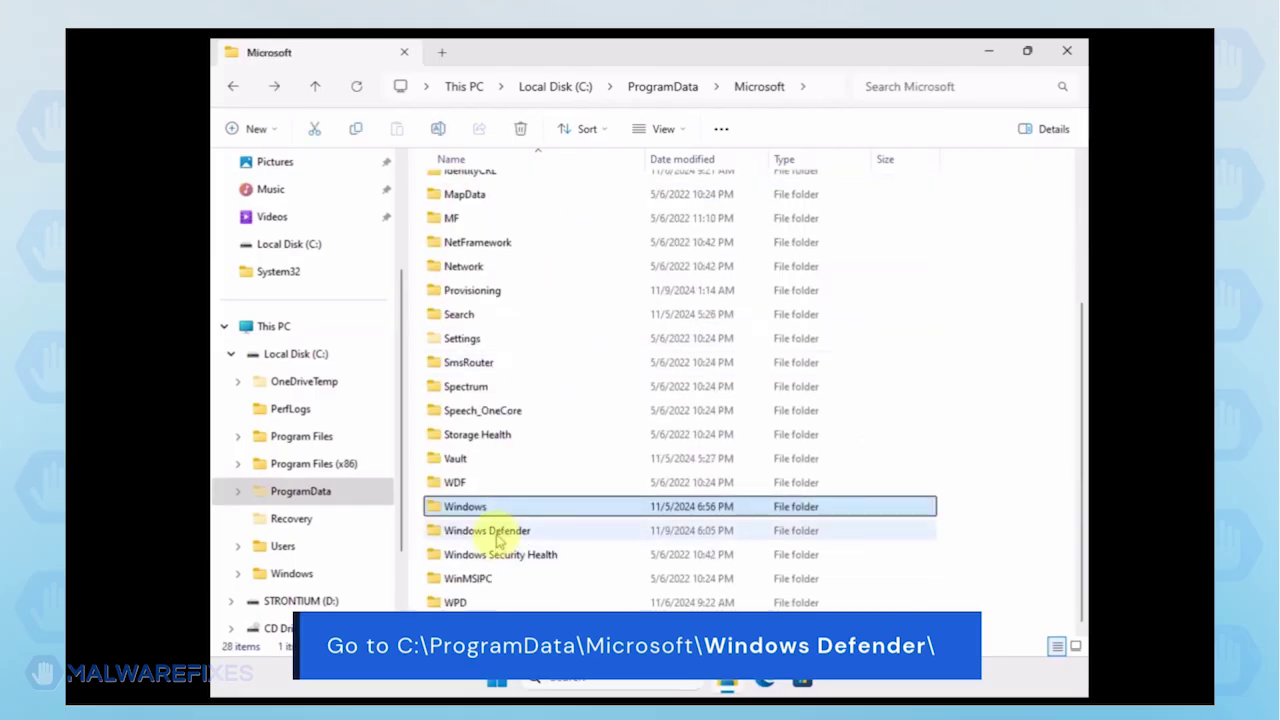
click(495, 533)
double_click(497, 536)
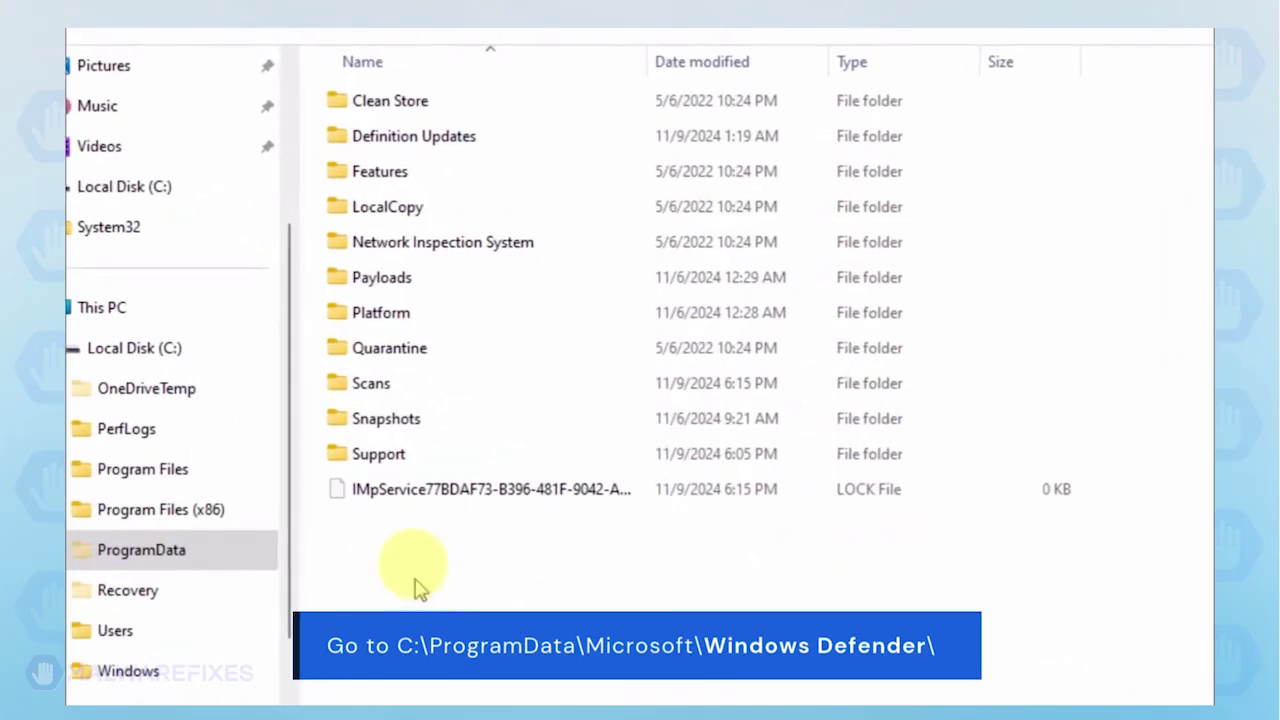
click(403, 358)
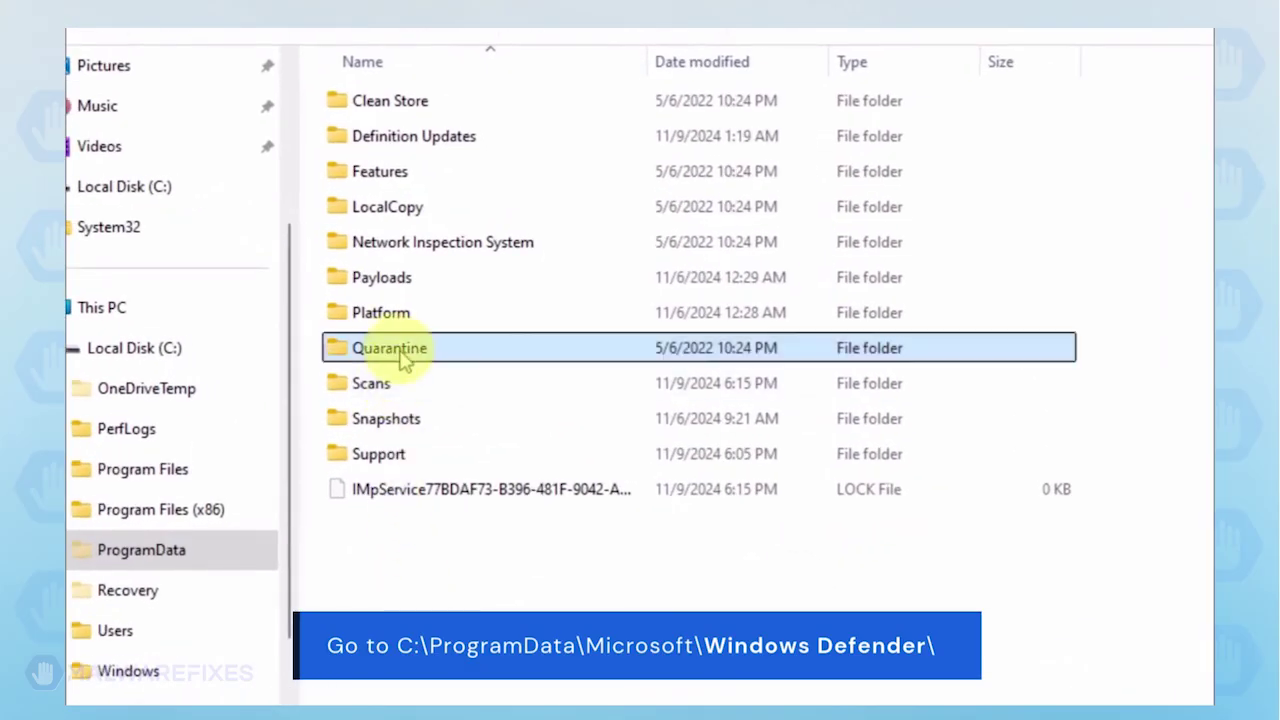
right_click(472, 360)
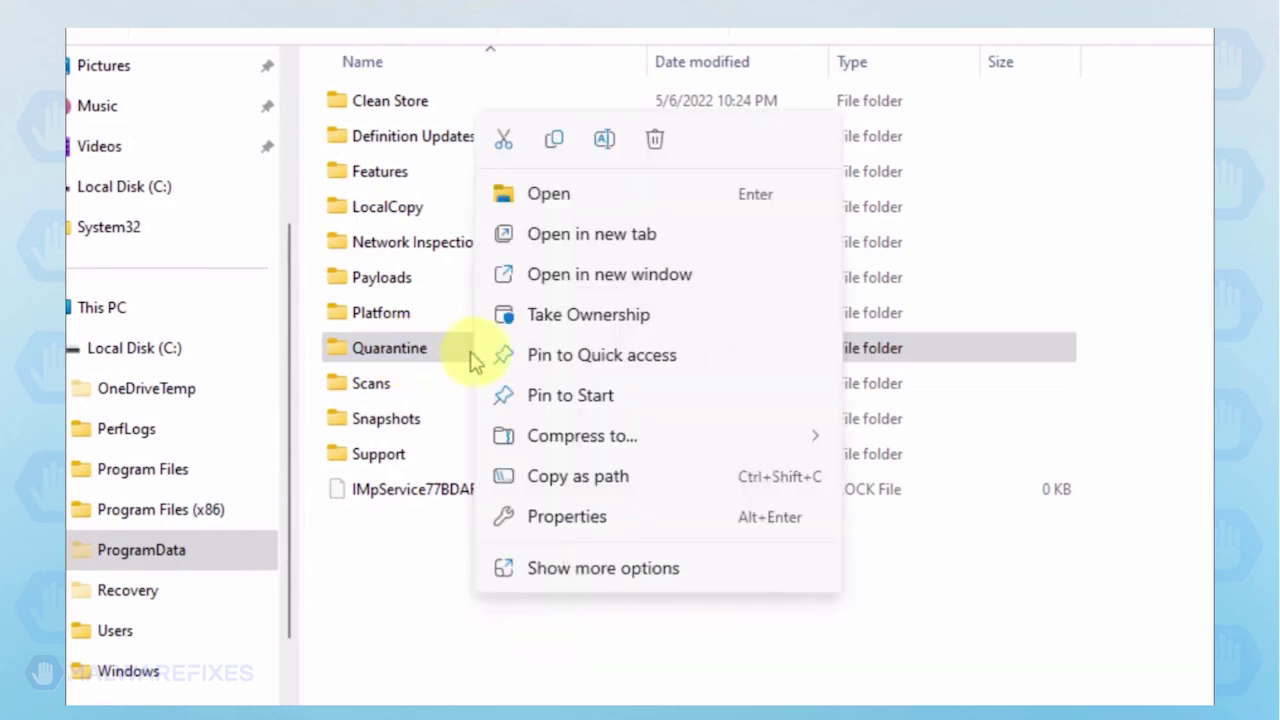
click(654, 139)
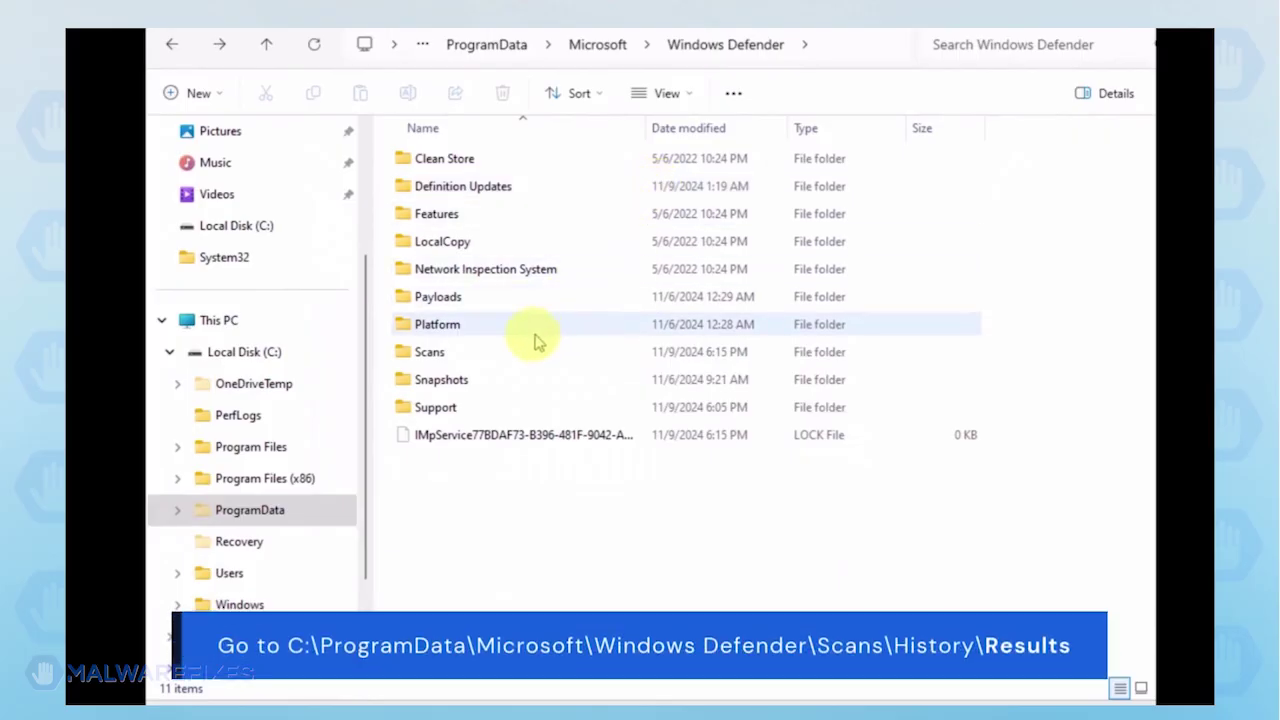
Delete the Quick and Resource folders from Scans\History\Results inside the Windows Defender folder.
double_click(487, 358)
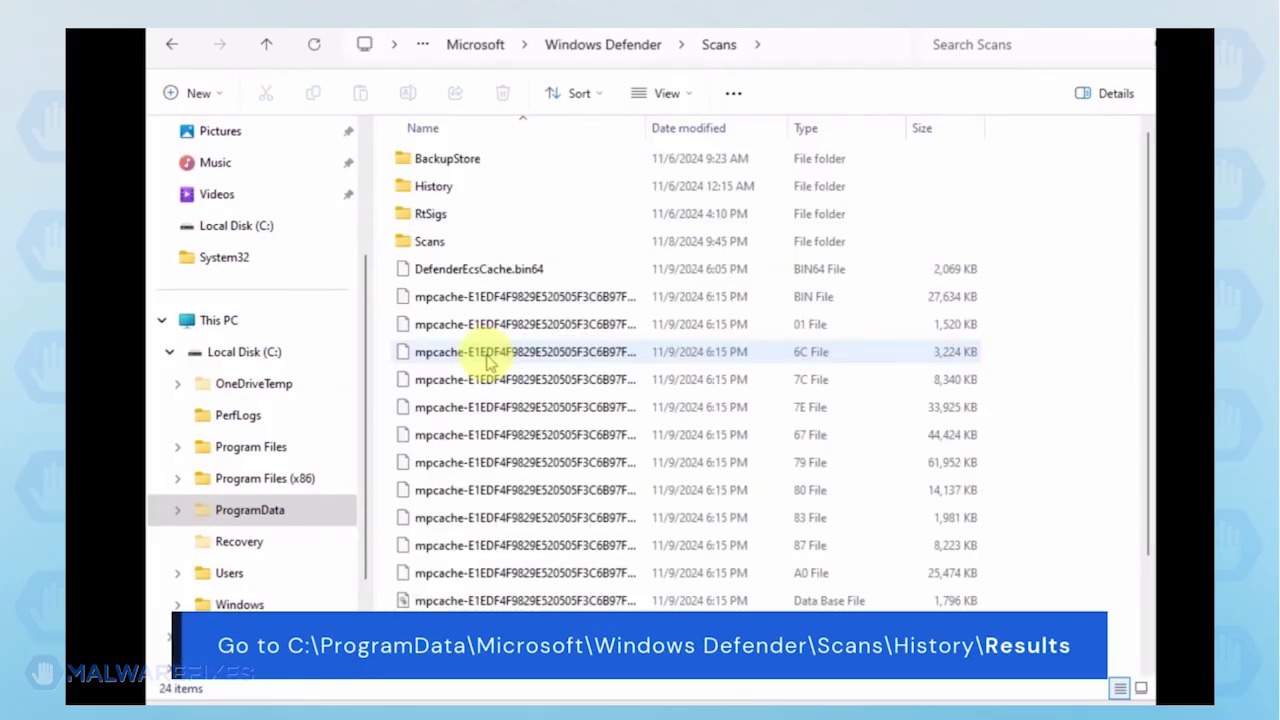
double_click(433, 187)
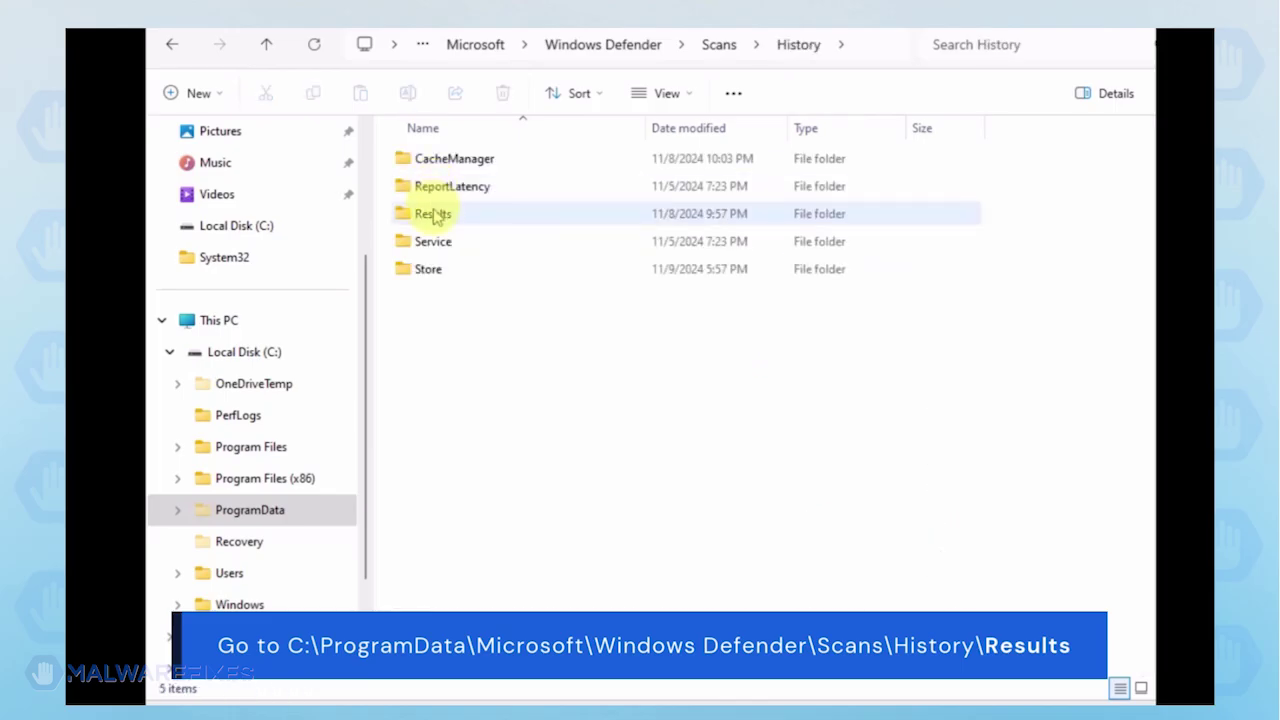
double_click(434, 217)
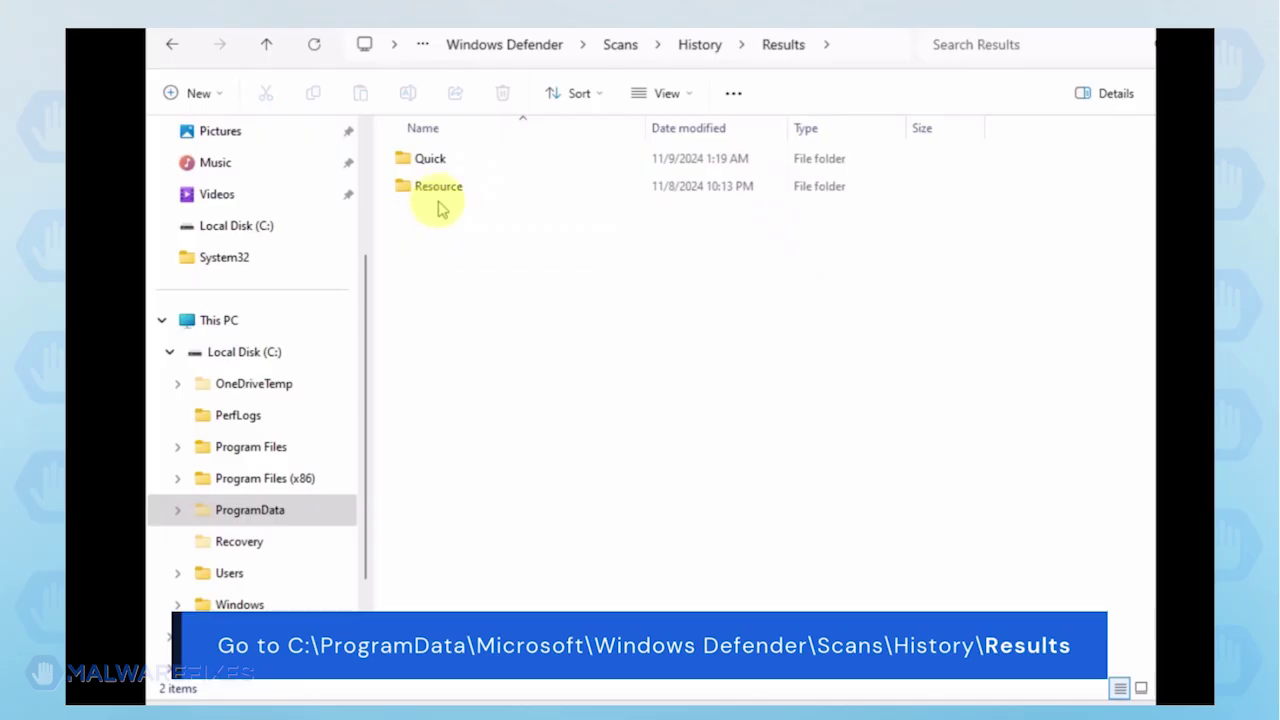
key(ctrl+a)
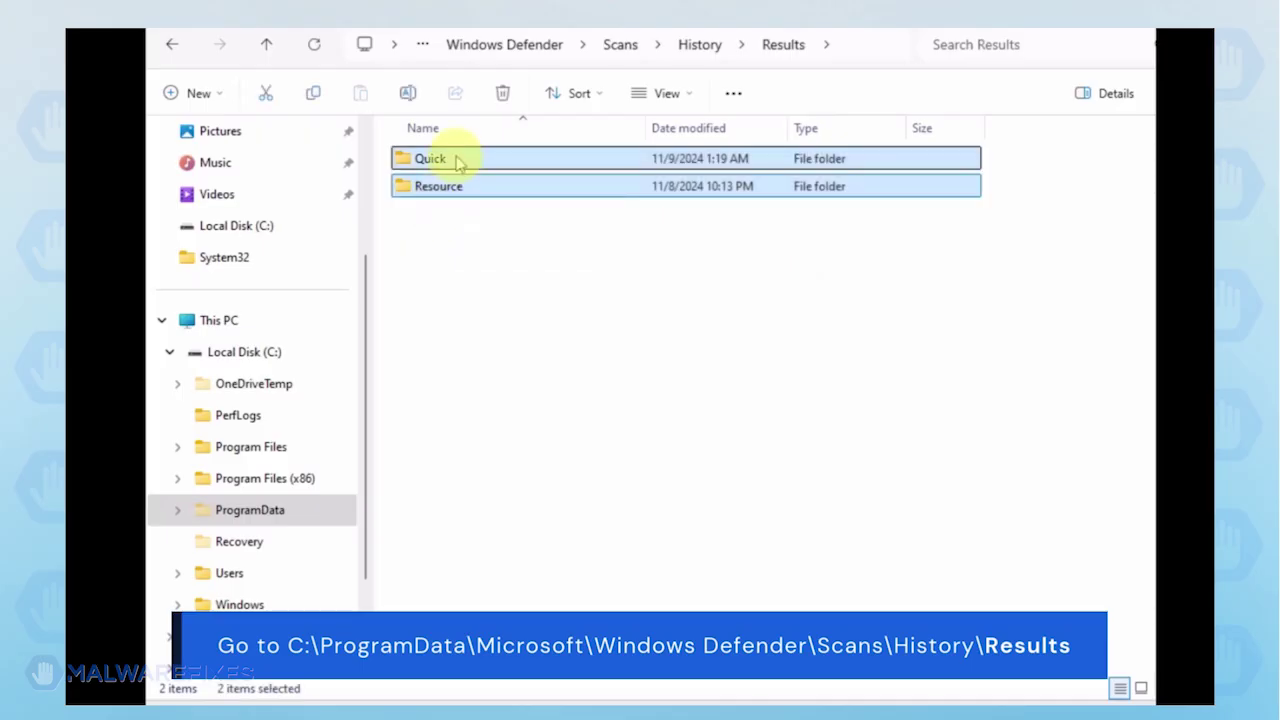
right_click(457, 163)
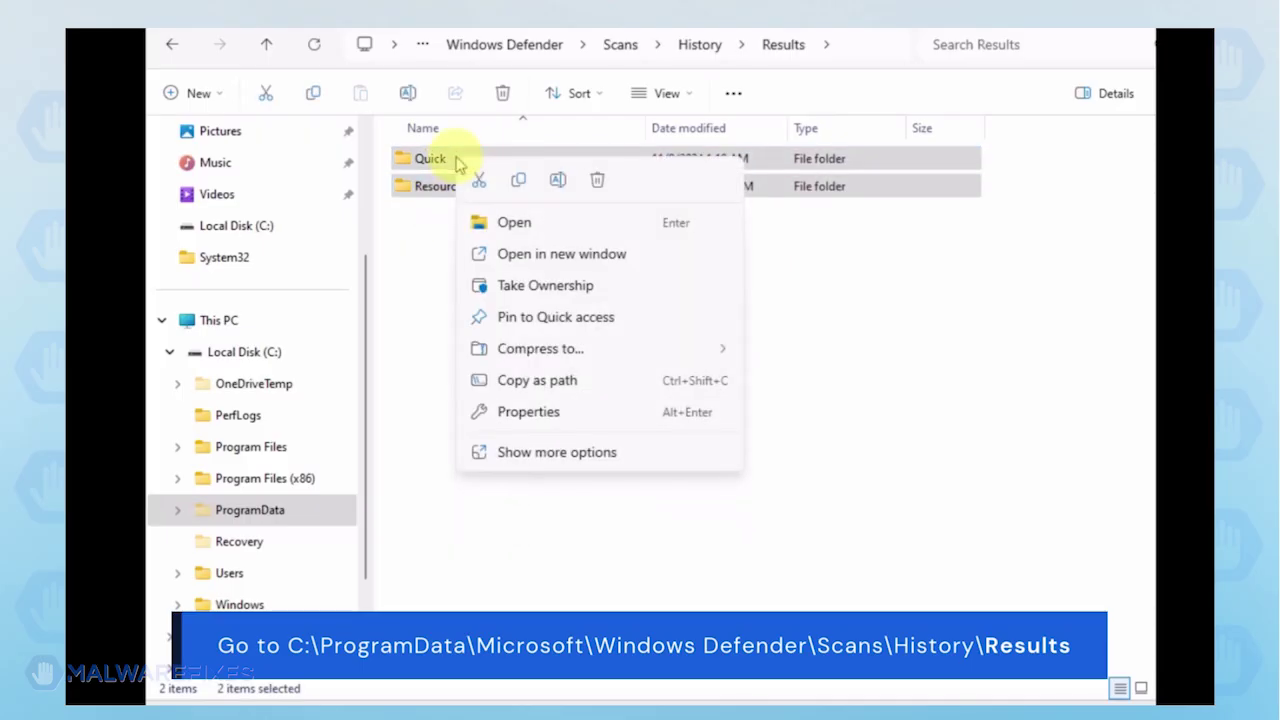
click(595, 181)
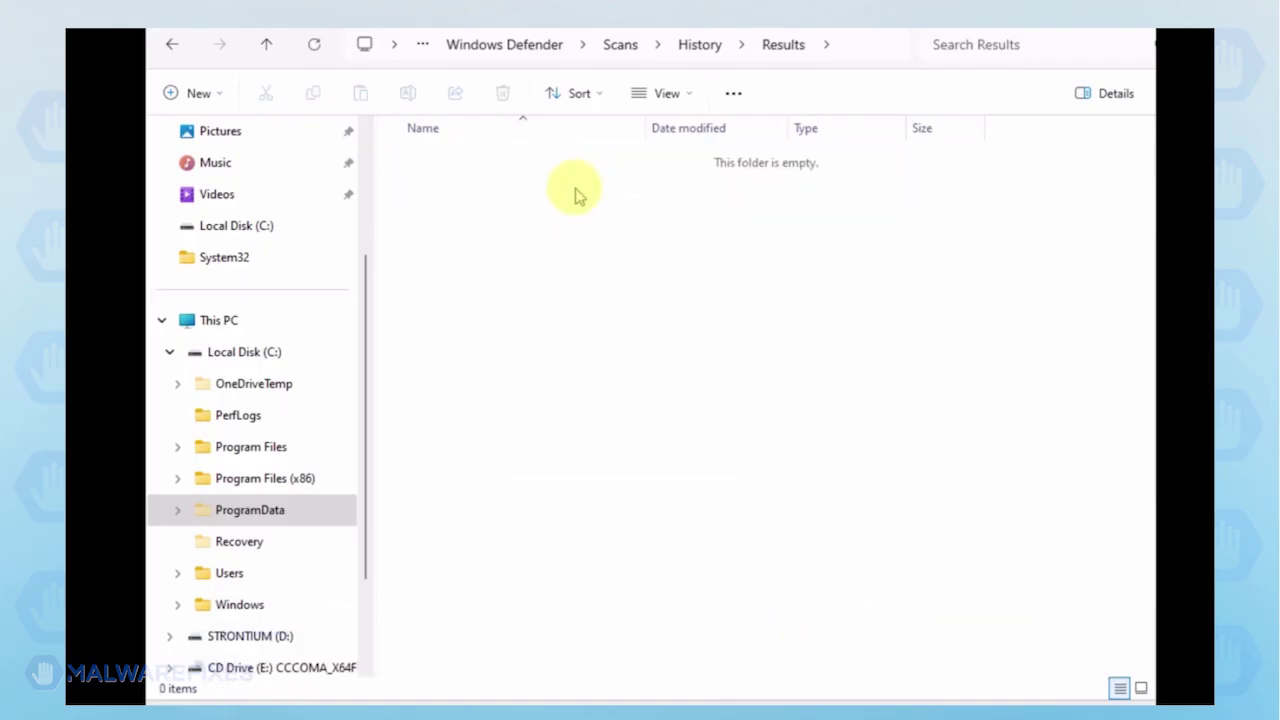
Delete the Unknown text document from the Service folder under Scans\History and close File Explorer.
click(168, 46)
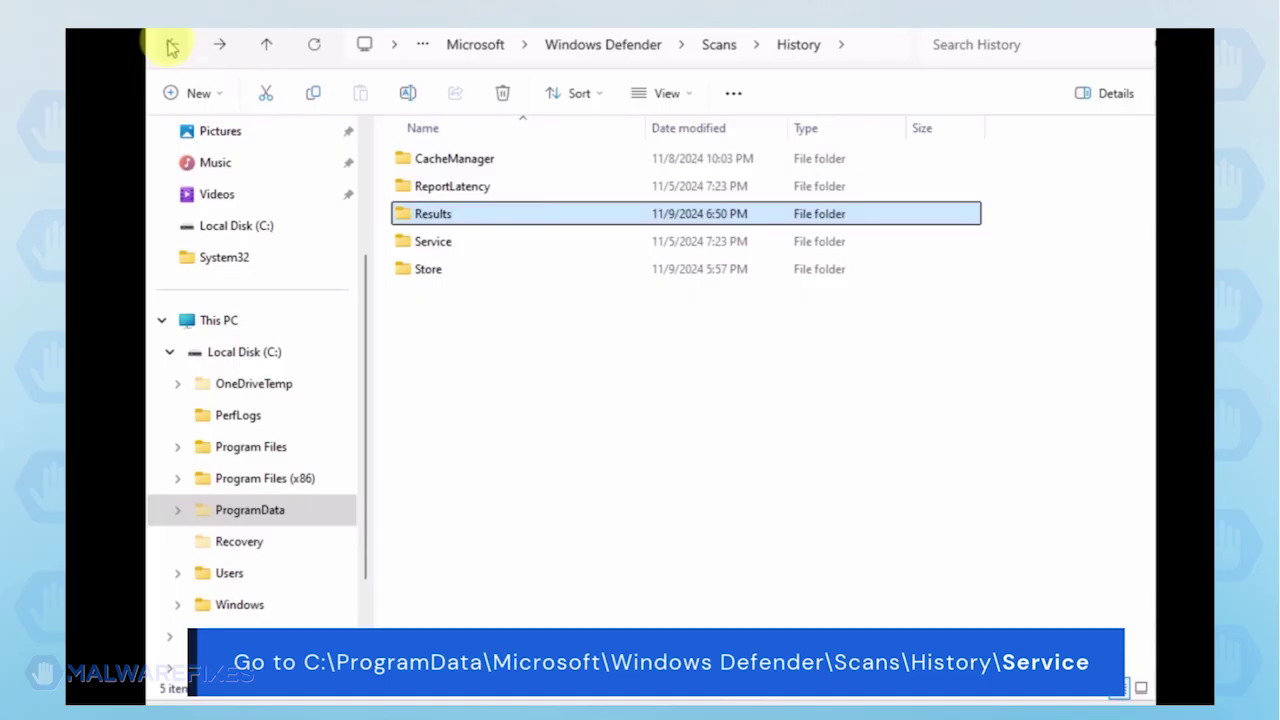
double_click(435, 243)
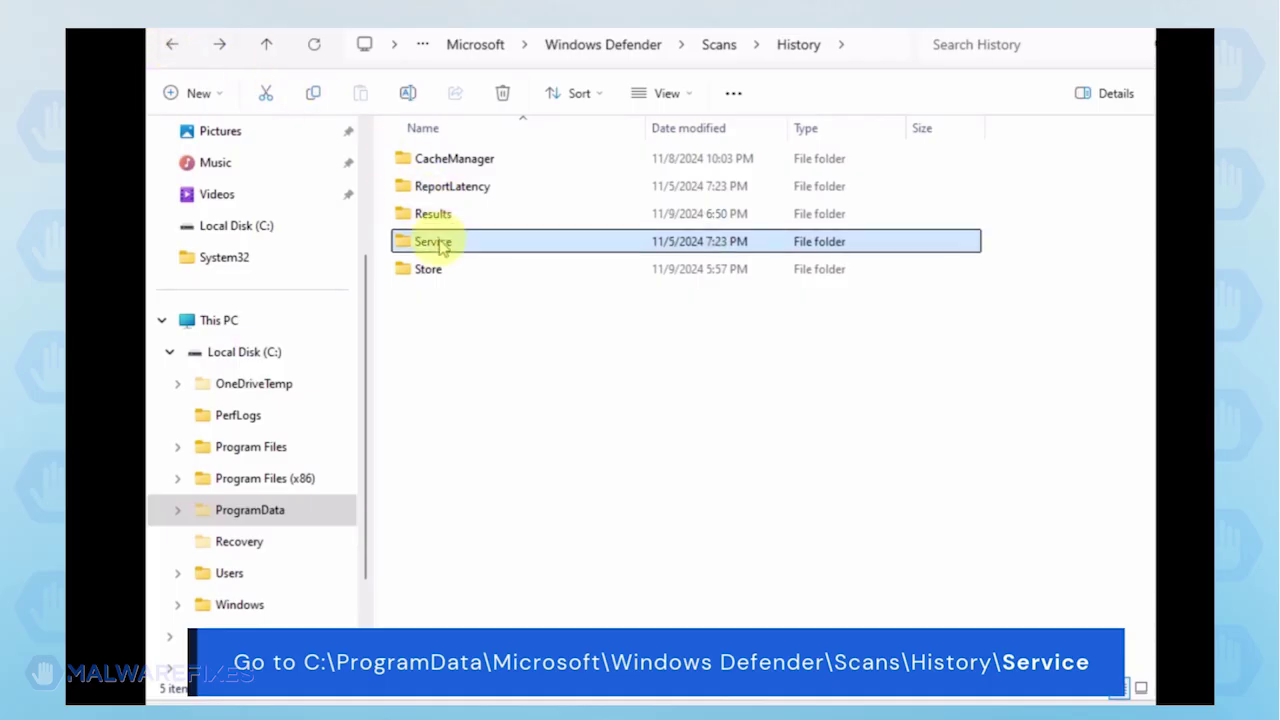
click(440, 159)
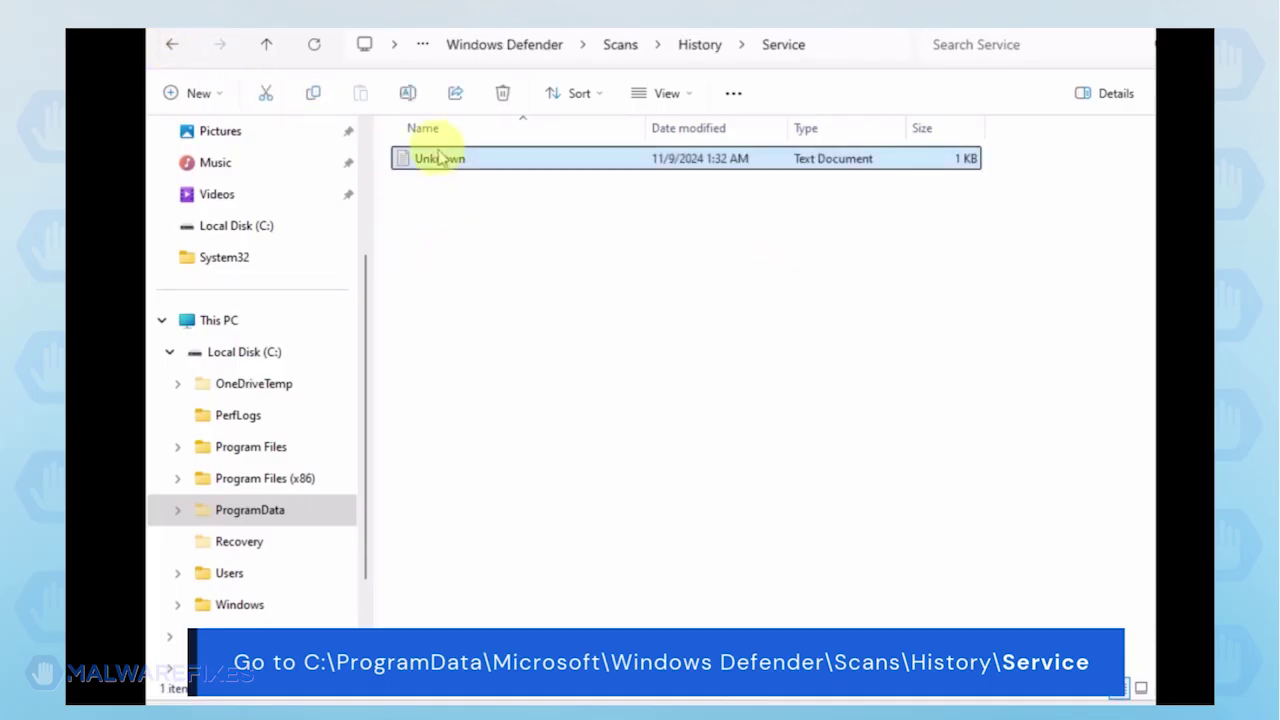
right_click(438, 164)
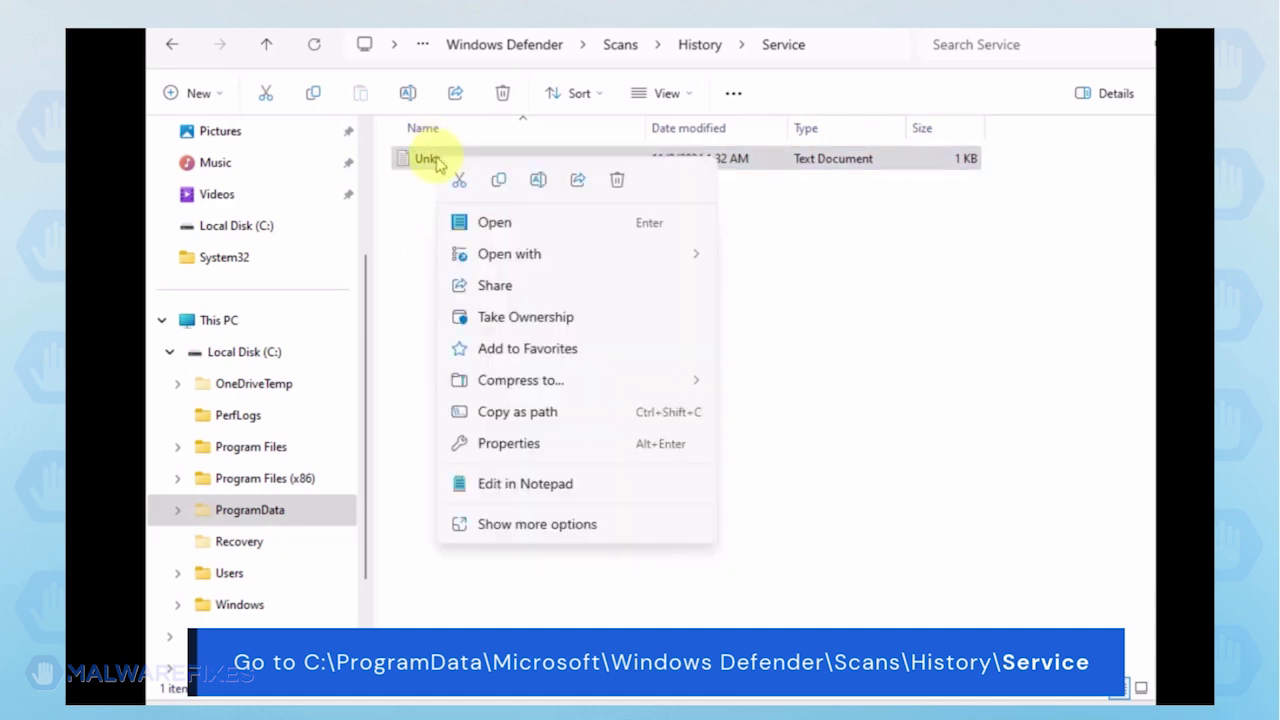
click(617, 183)
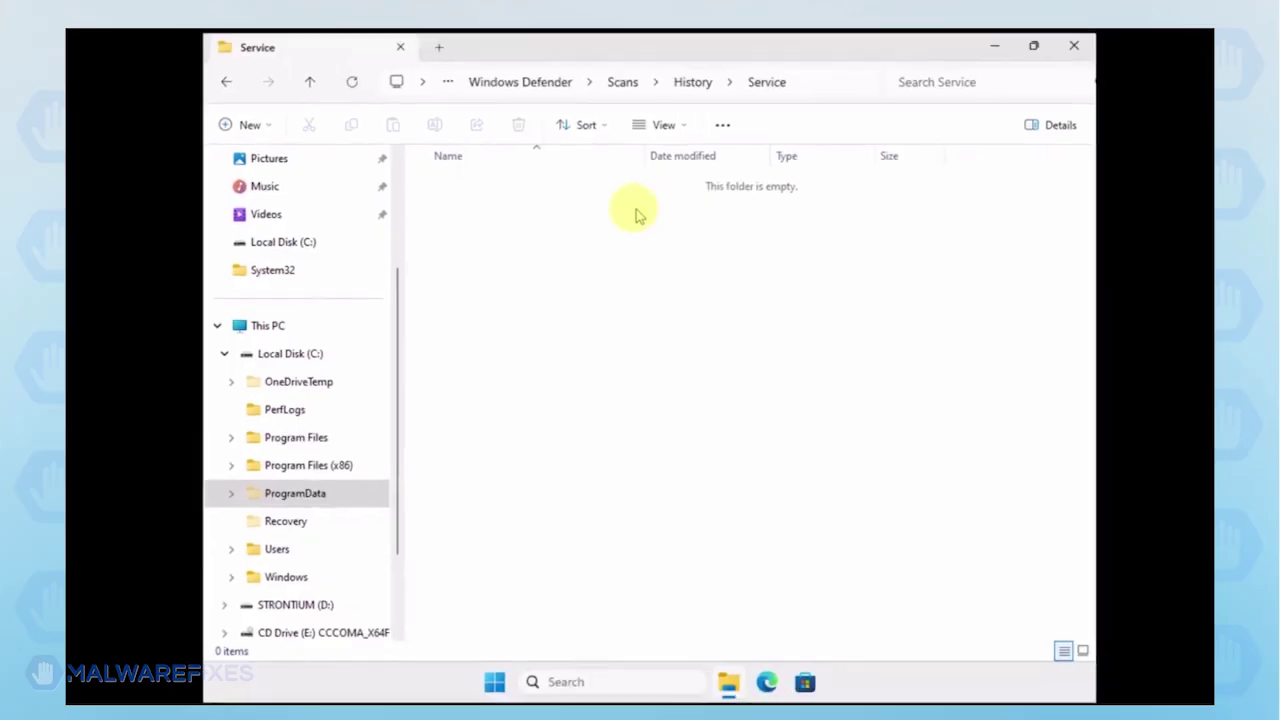
click(1069, 52)
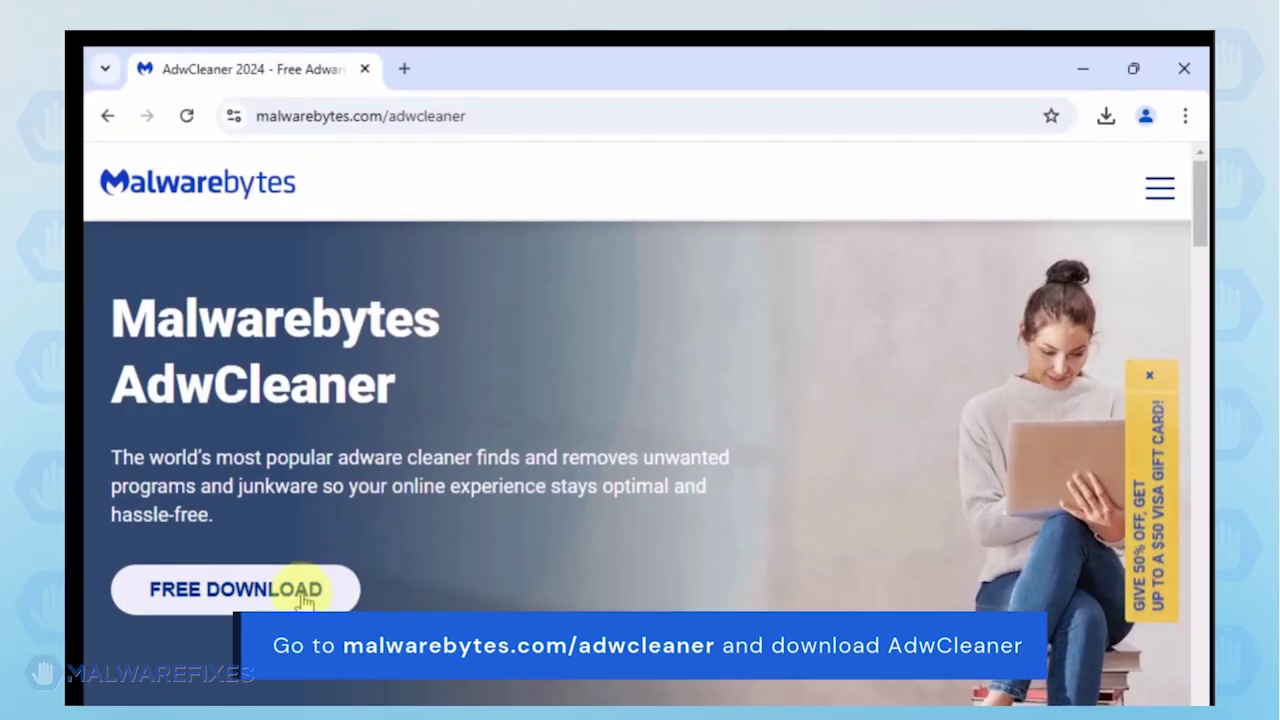
Download adwcleaner.exe from malwarebytes.com/adwcleaner, run it, and maximize the AdwCleaner window.
click(306, 592)
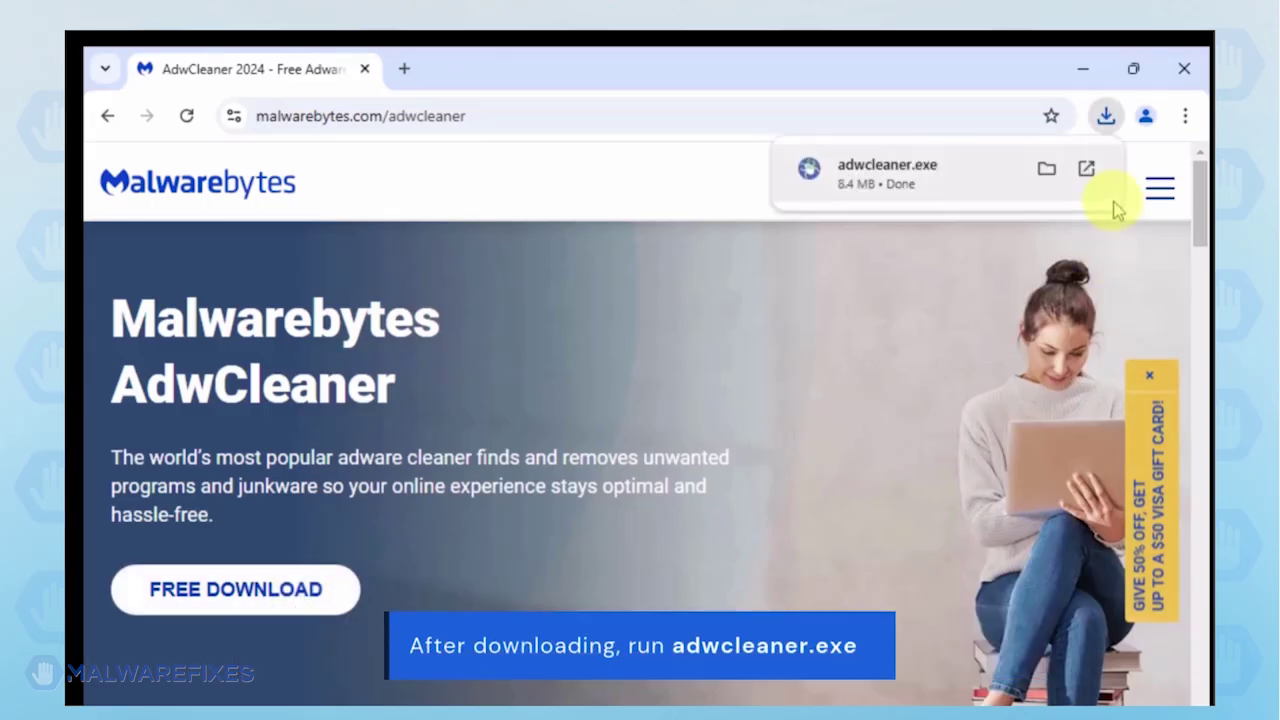
click(887, 168)
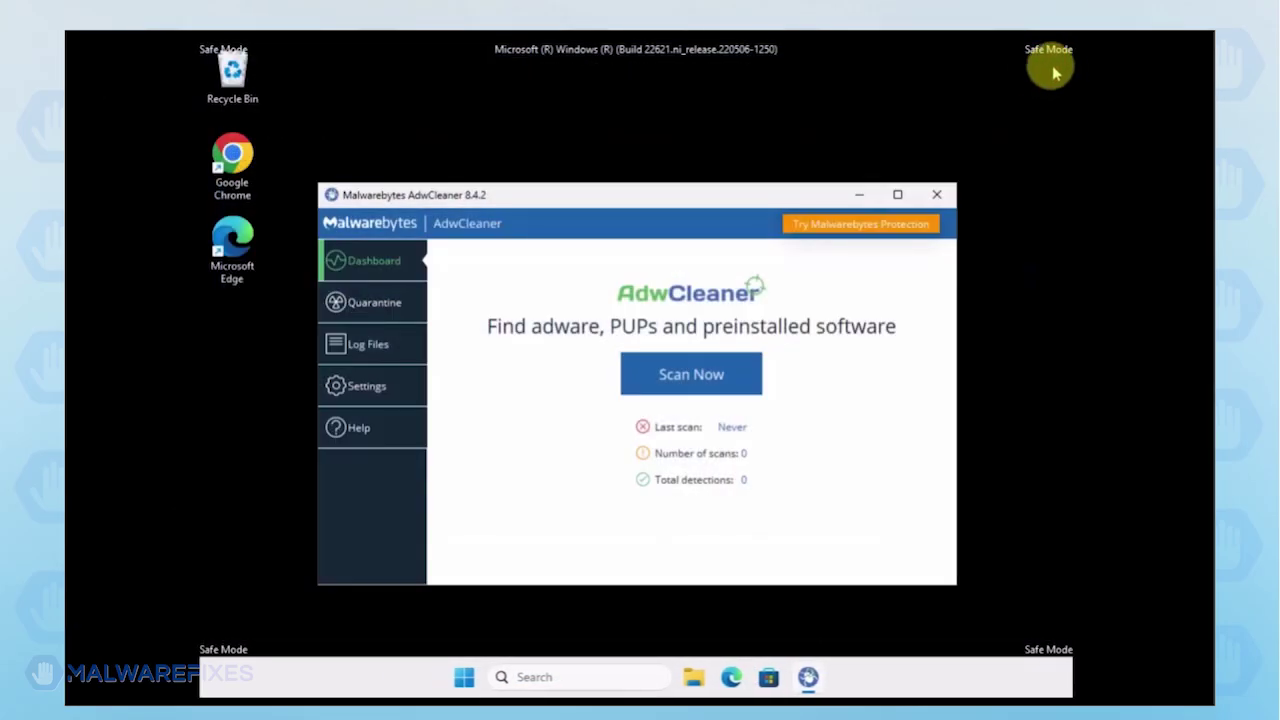
click(897, 194)
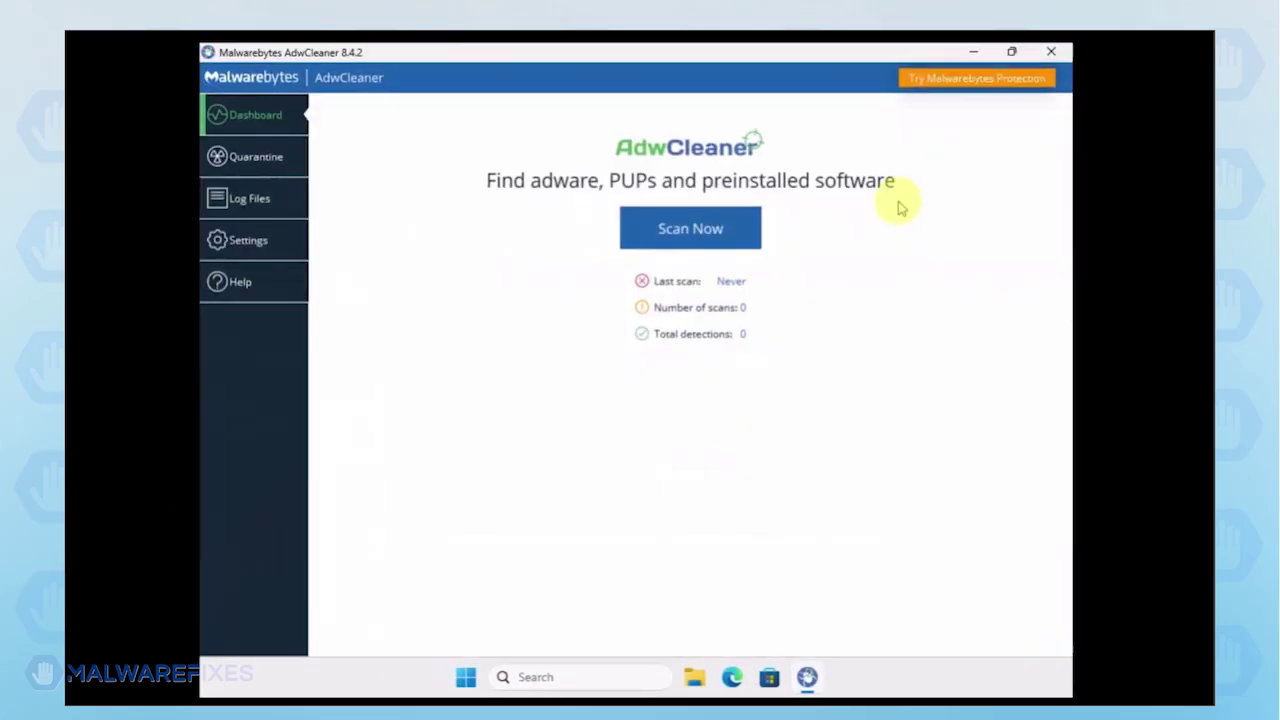
Review the Basic Repair Actions in AdwCleaner's application settings and run a scan from the dashboard.
click(235, 240)
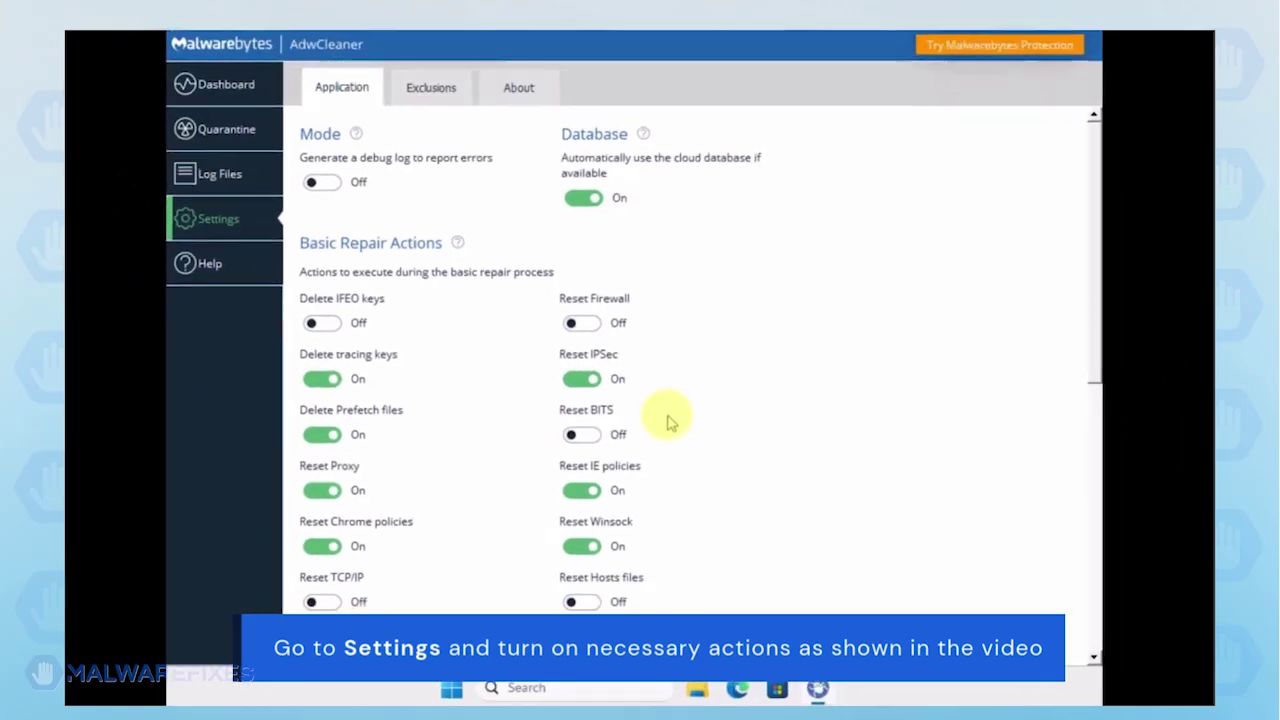
click(250, 117)
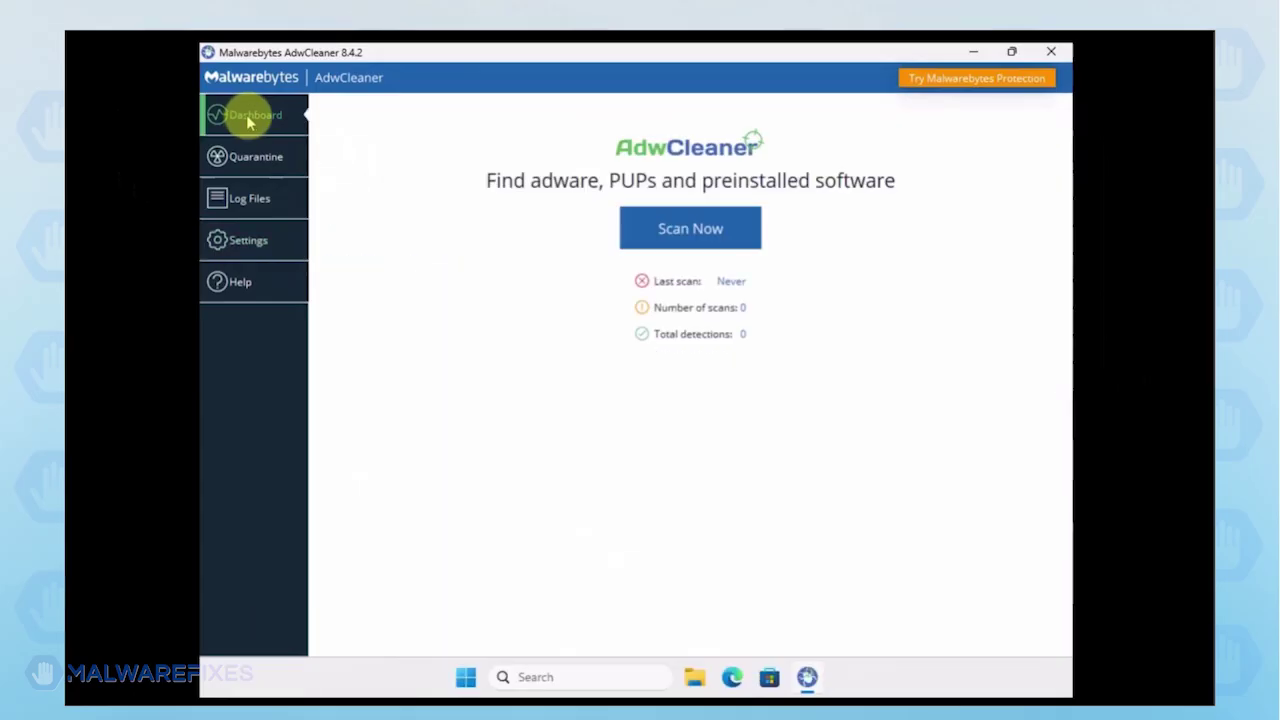
click(699, 248)
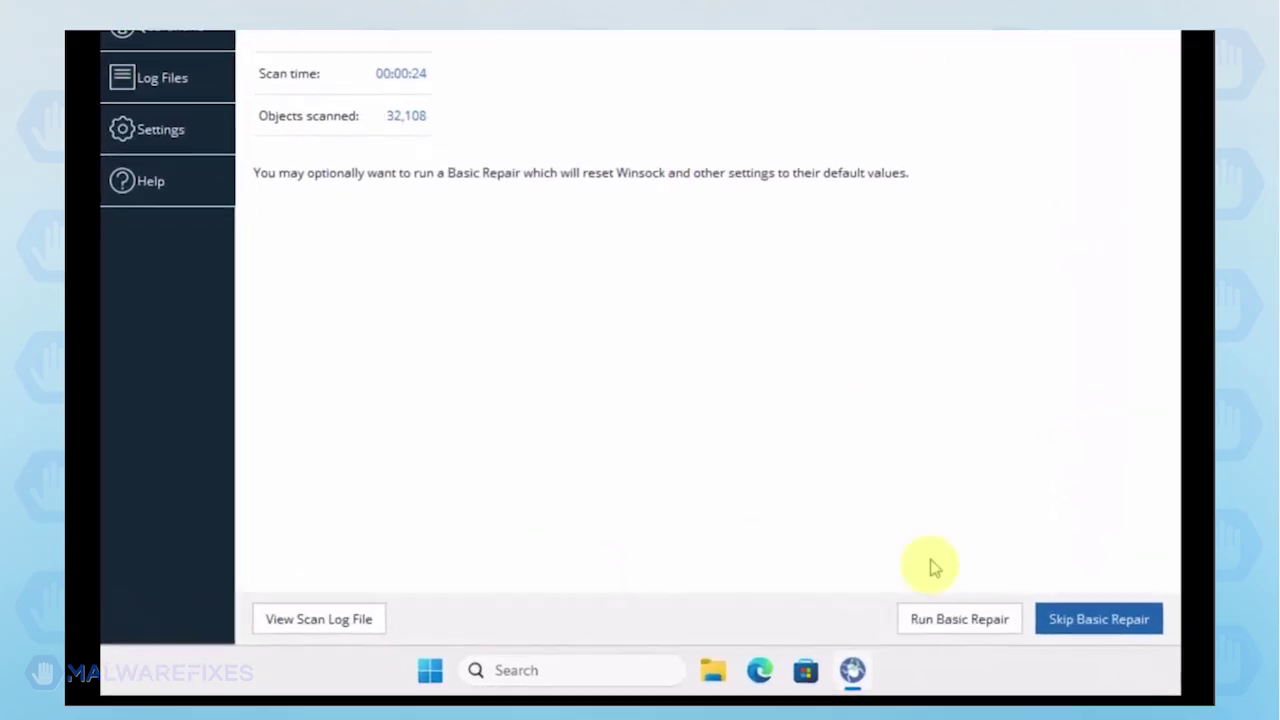
Run the Basic Repair, agreeing to have all processes closed, and close AdwCleaner once the cleanup completes.
click(938, 620)
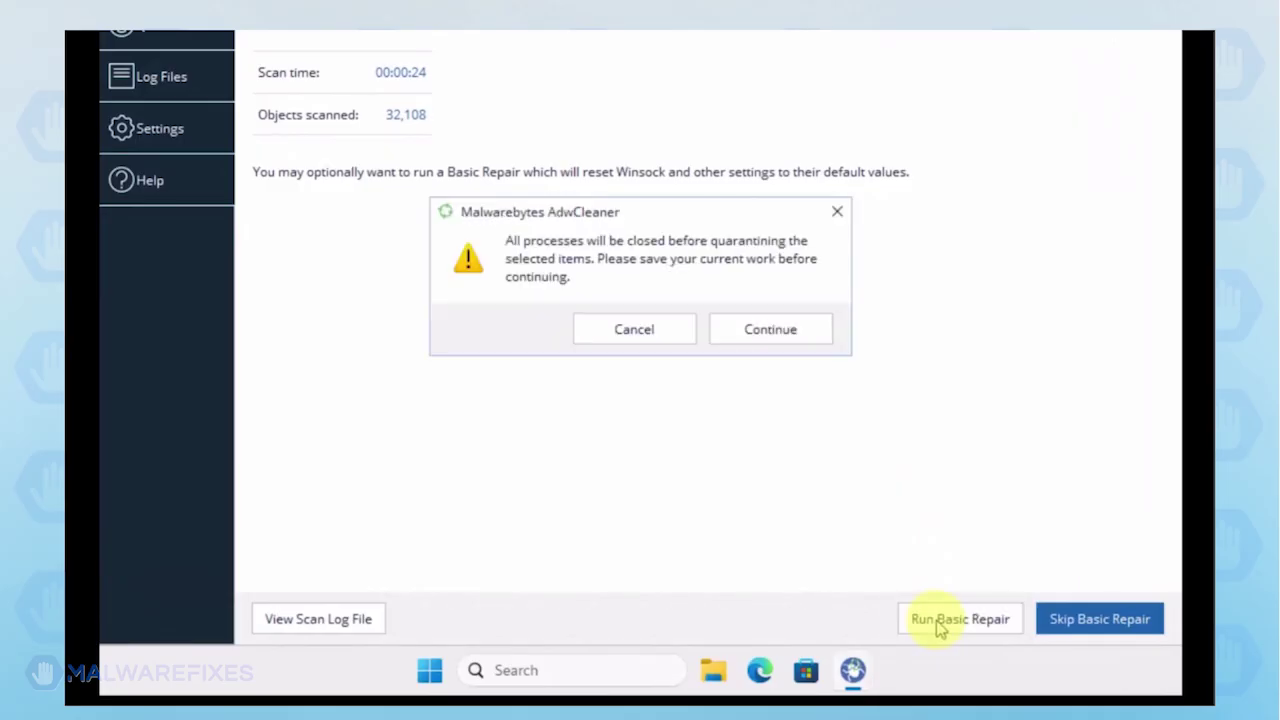
click(740, 332)
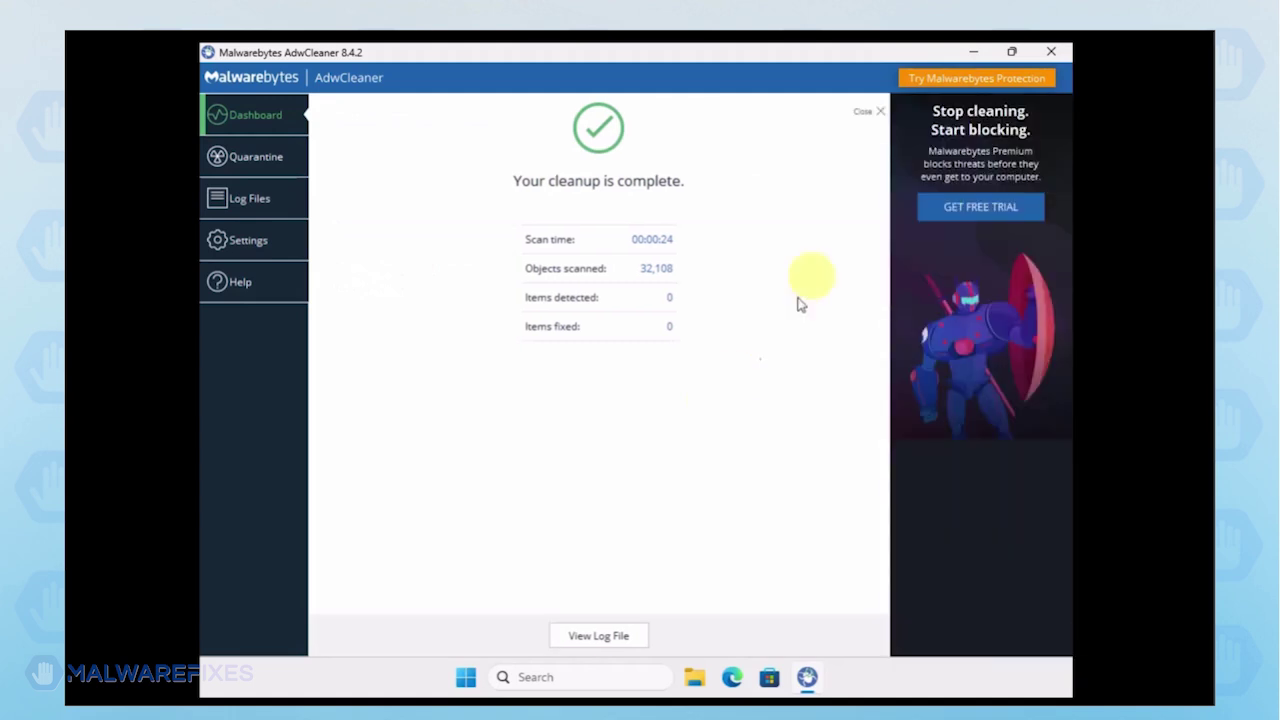
click(1052, 54)
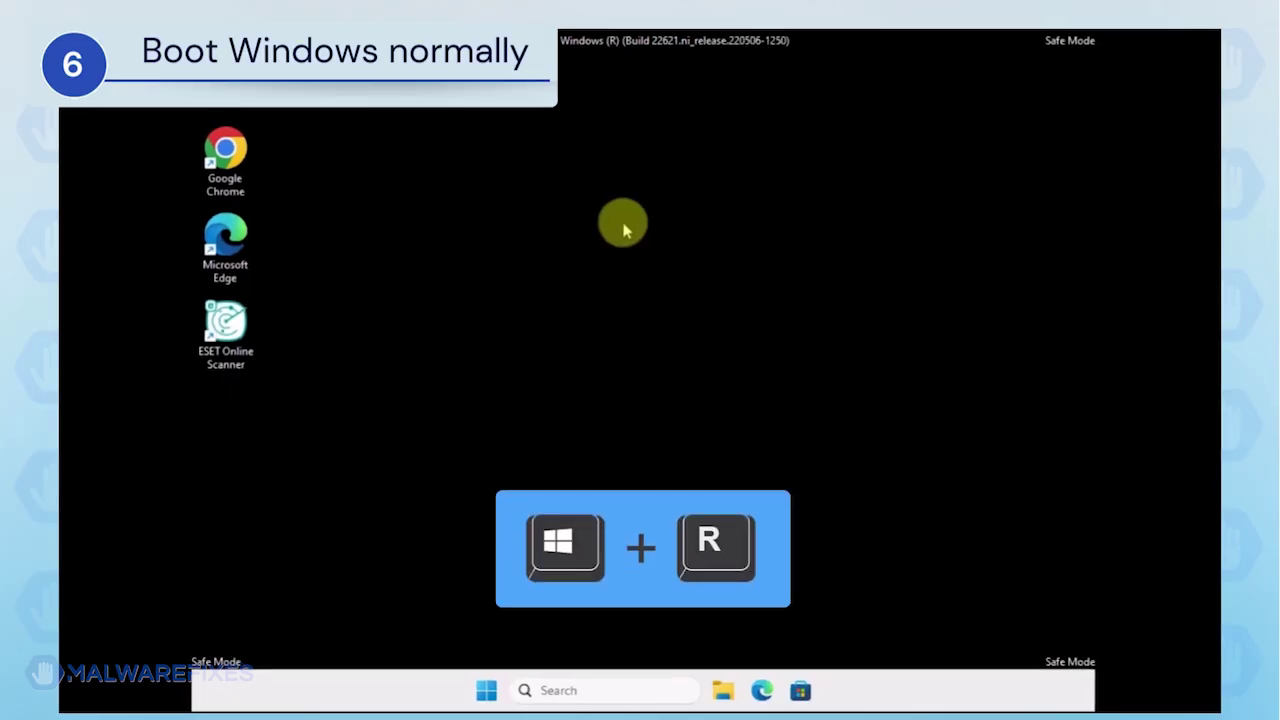
Open System Configuration by running msconfig, apply Normal startup, and restart the computer.
key(super+r)
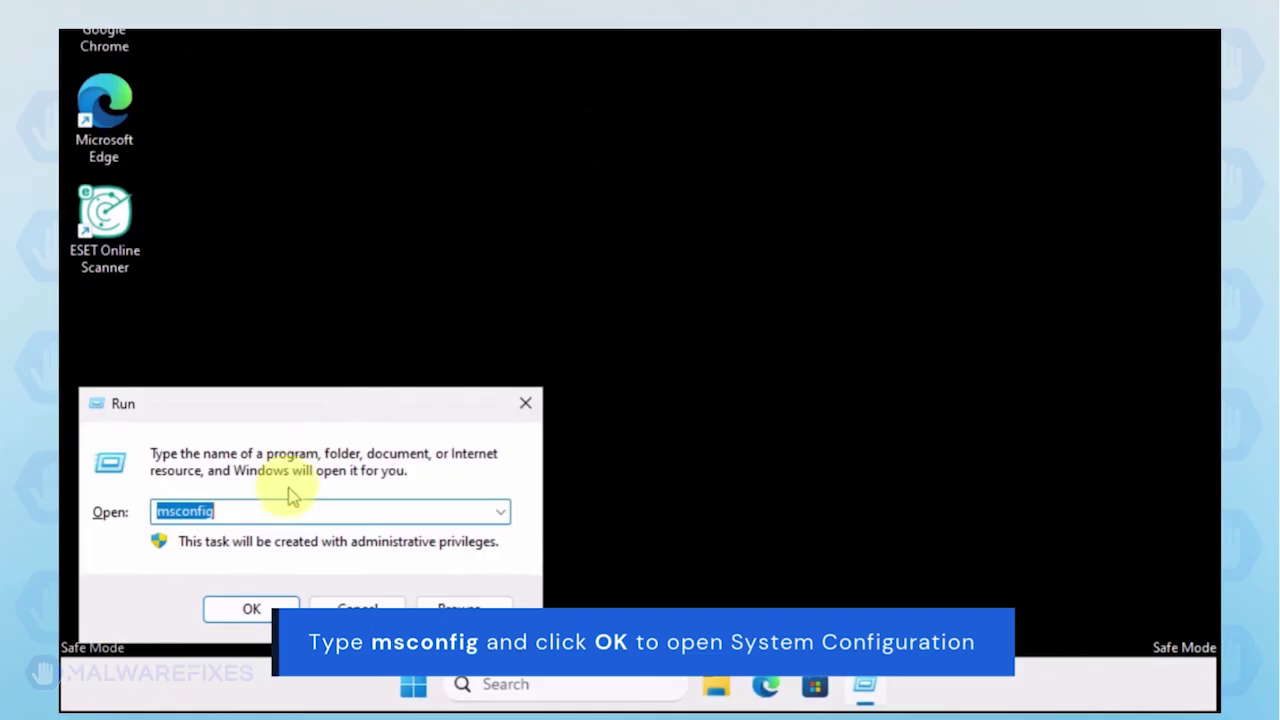
click(270, 512)
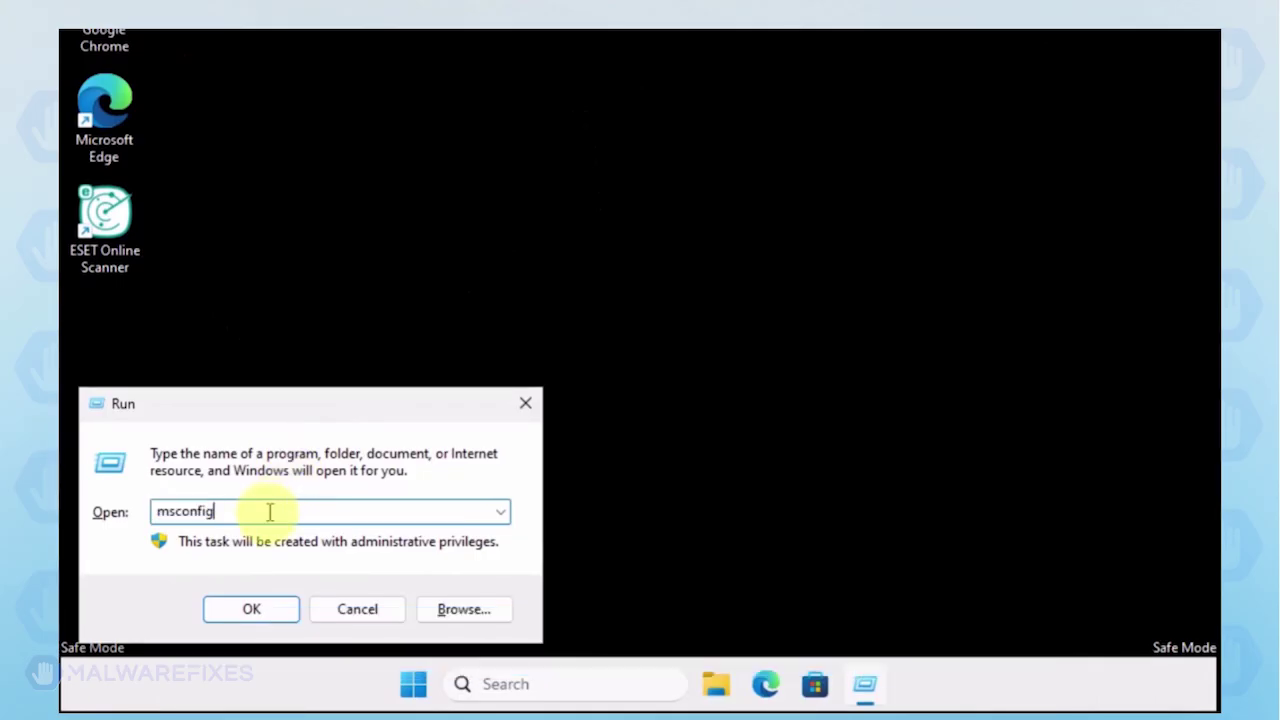
click(252, 612)
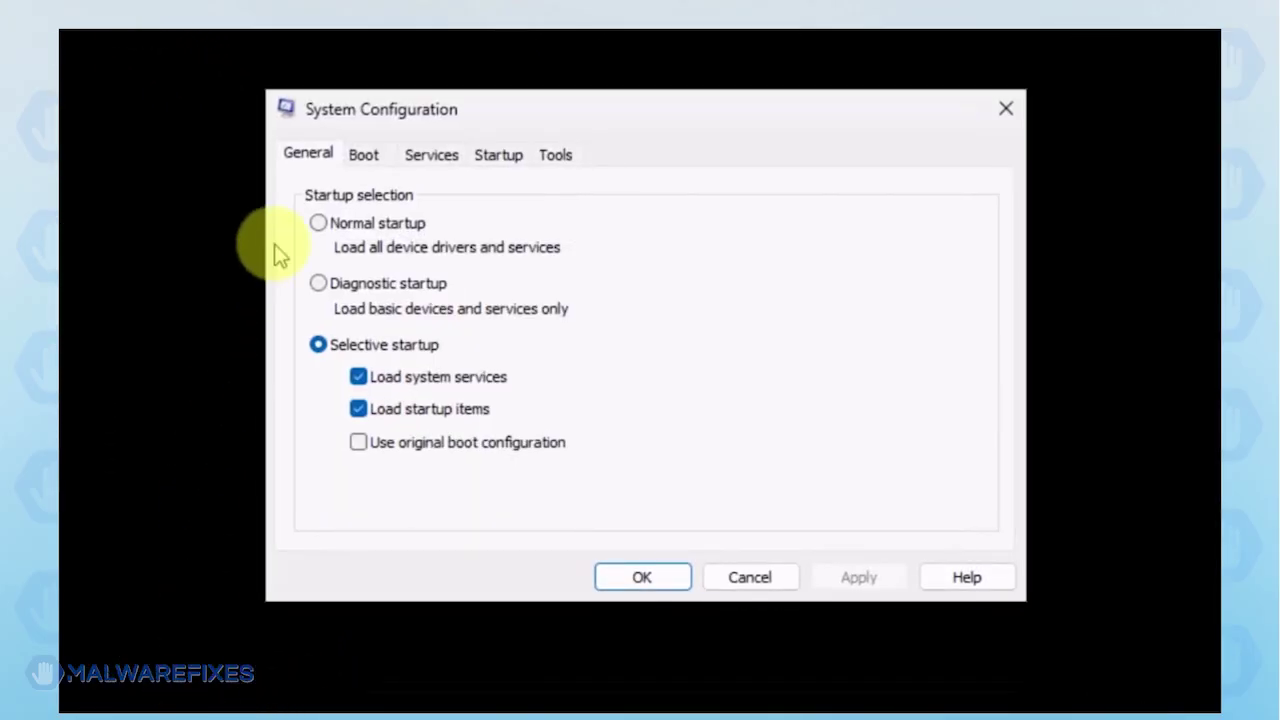
click(318, 223)
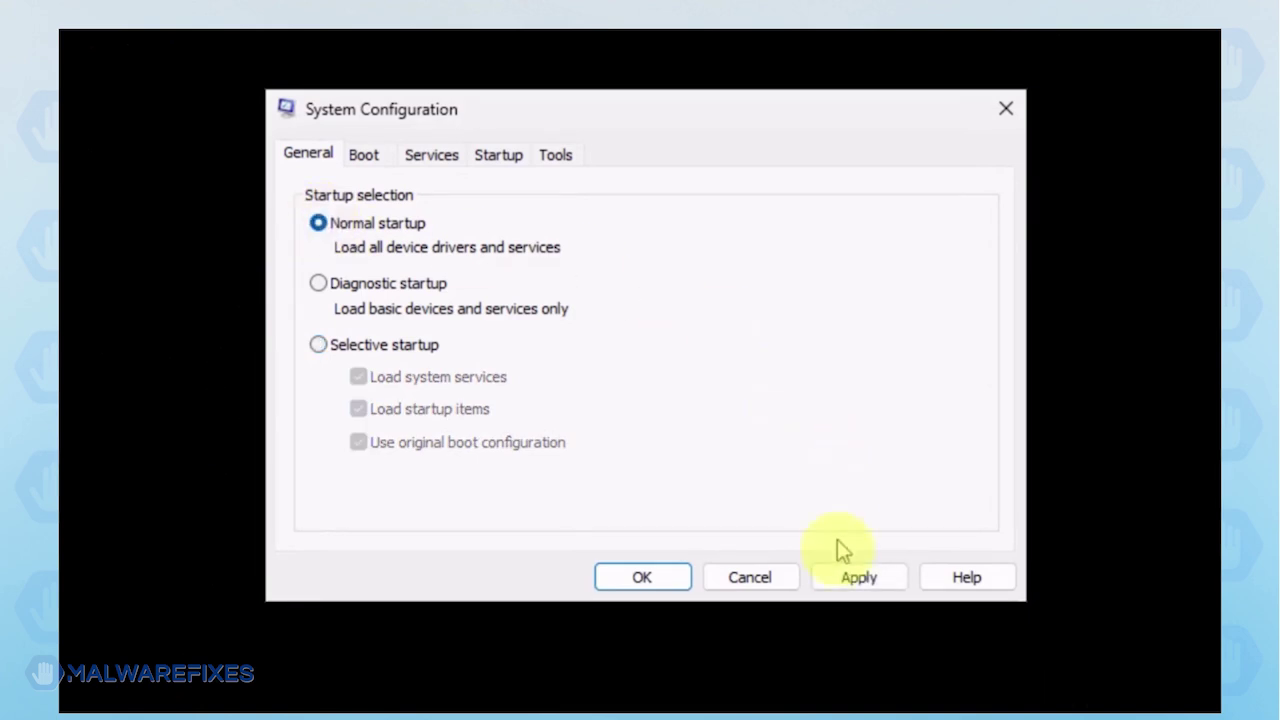
click(842, 572)
click(622, 578)
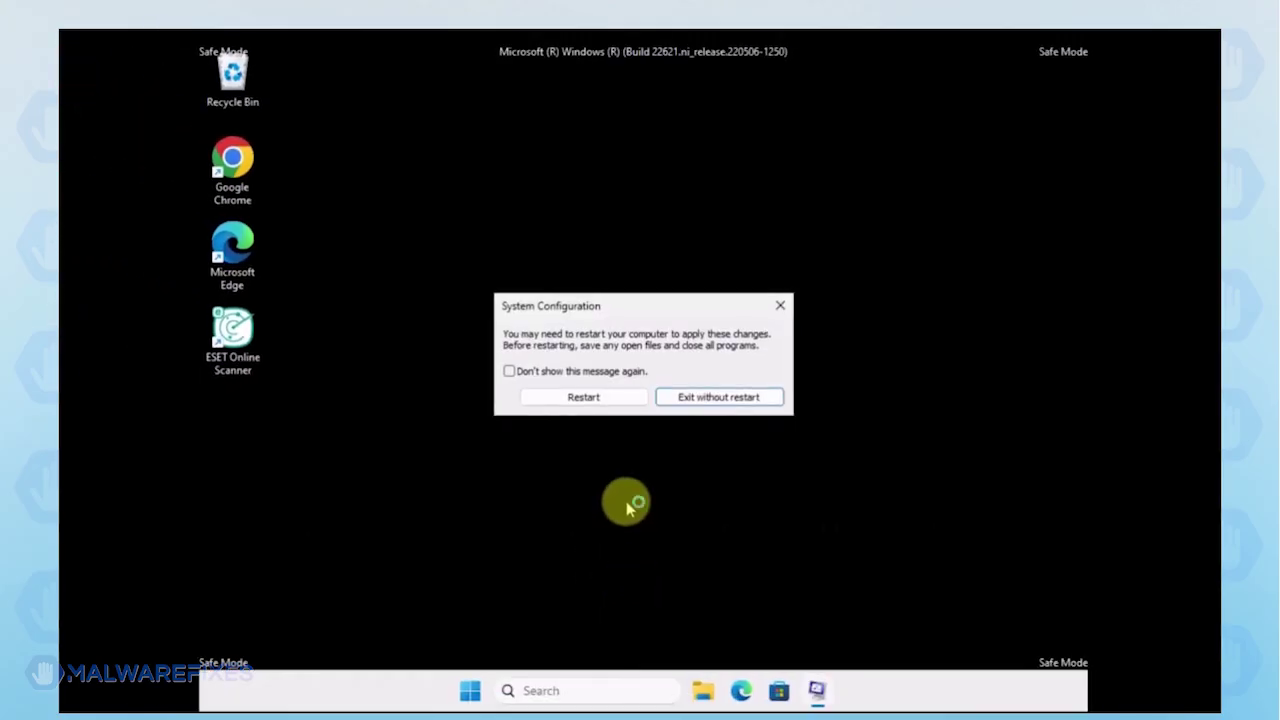
click(598, 398)
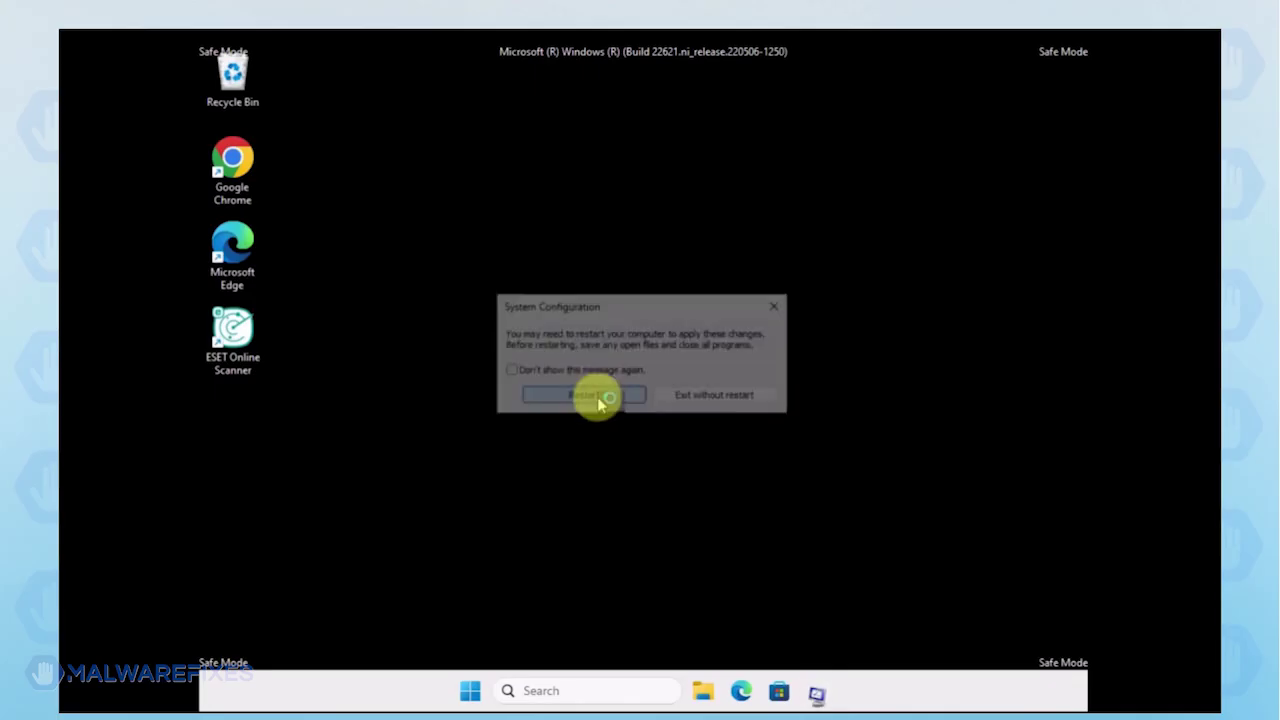